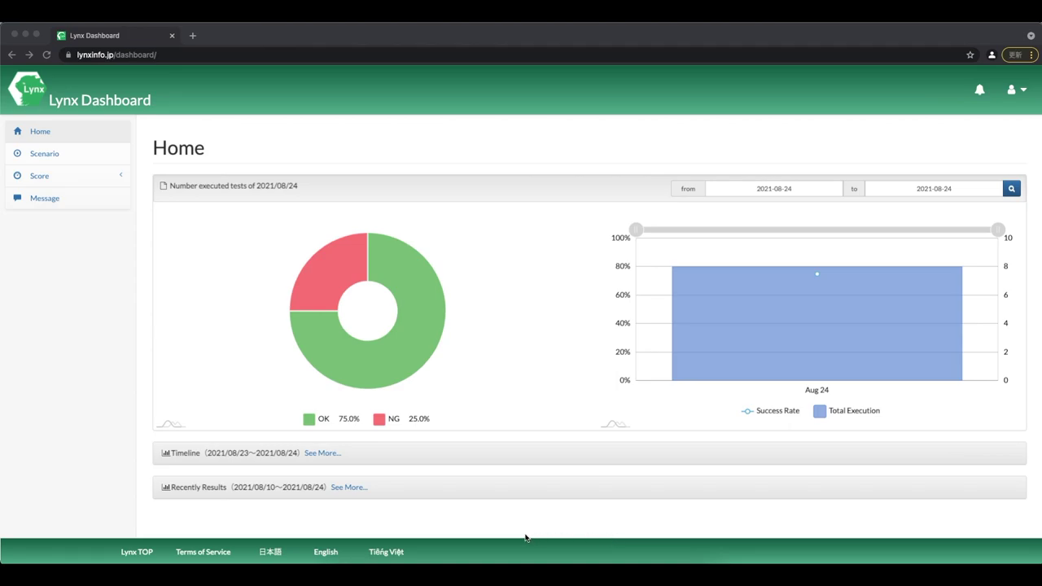
Switch the dashboard language to Japanese and Vietnamese, and return it to English.
{"action": "left_click", "coordinate": [271, 556]}
{"action": "left_click", "coordinate": [272, 554]}
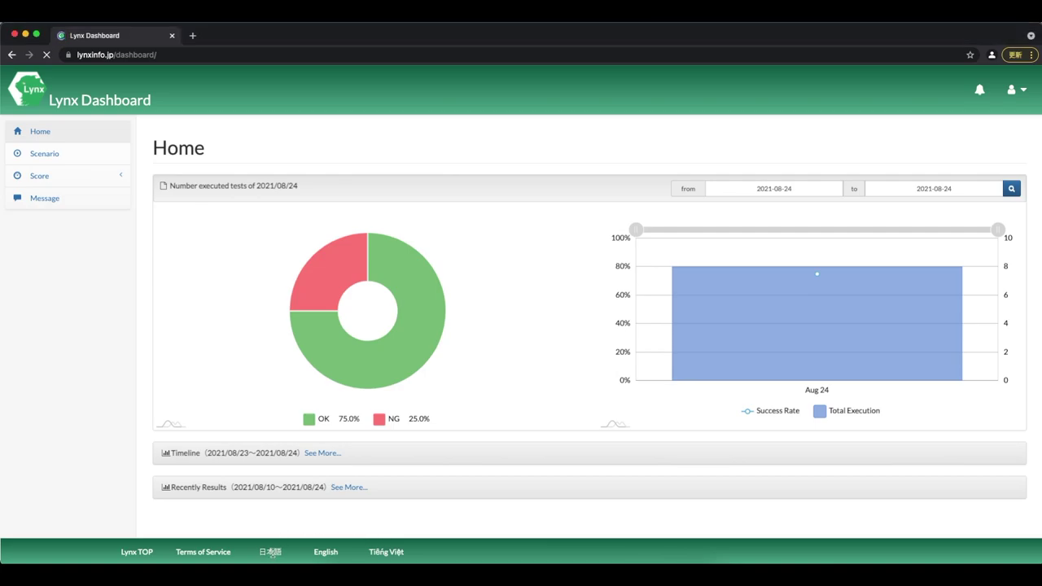
{"action": "left_click", "coordinate": [369, 552]}
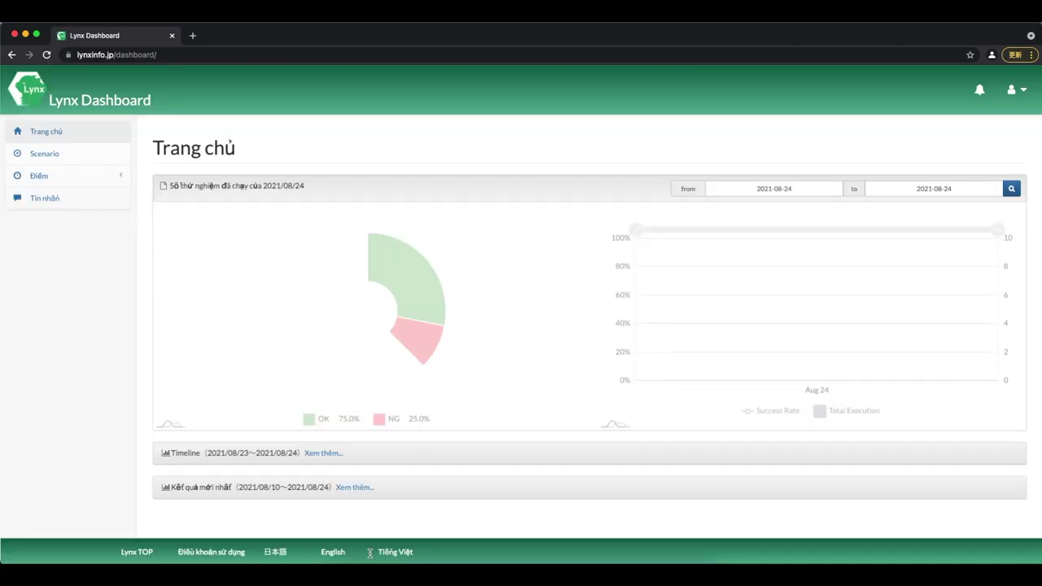
{"action": "left_click", "coordinate": [332, 552]}
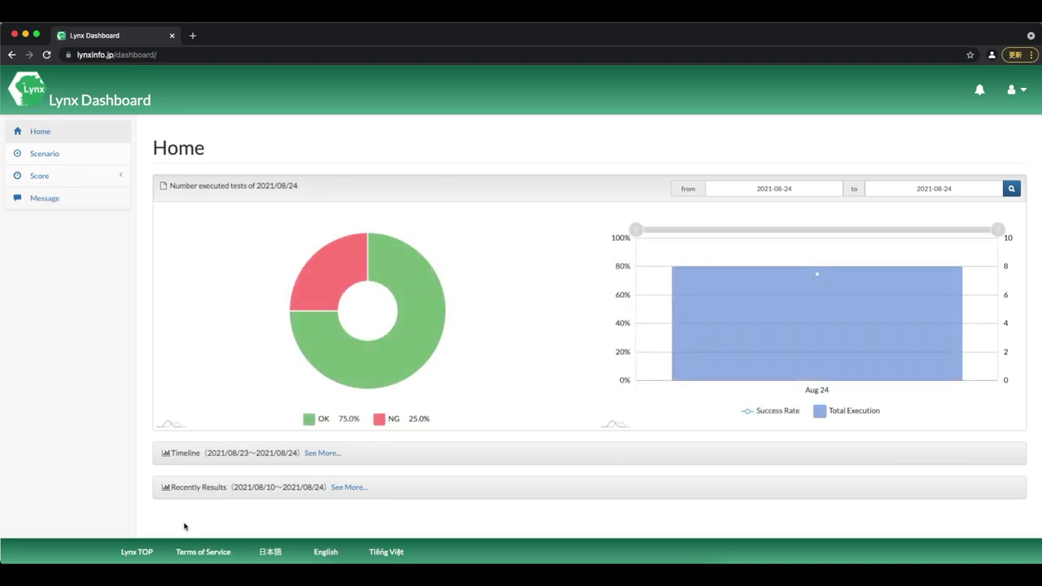
Execute the LynxDomo job from the scenario list and confirm the run.
{"action": "left_click", "coordinate": [40, 176]}
{"action": "left_click", "coordinate": [47, 156]}
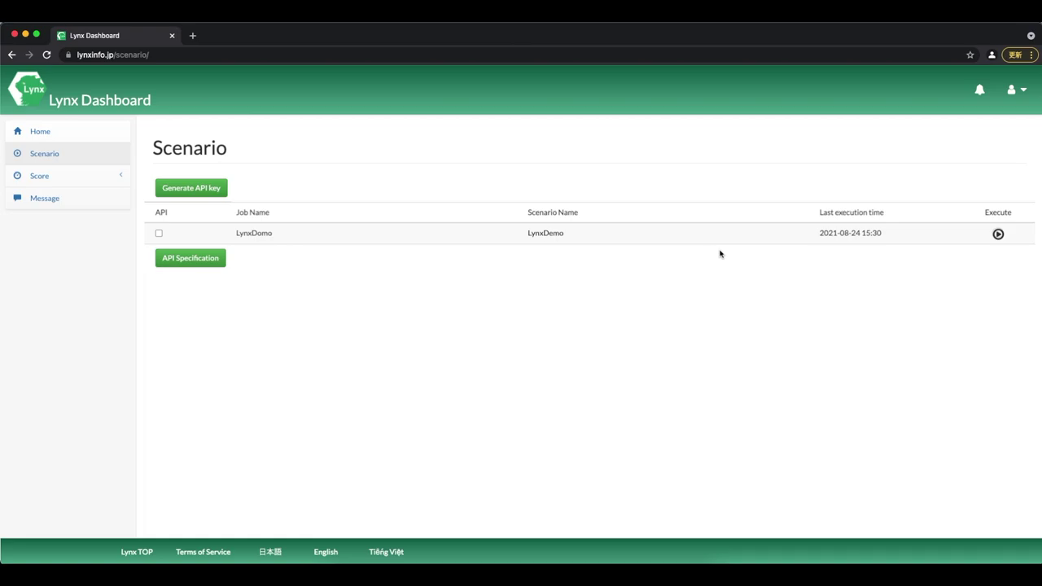
{"action": "left_click", "coordinate": [998, 234]}
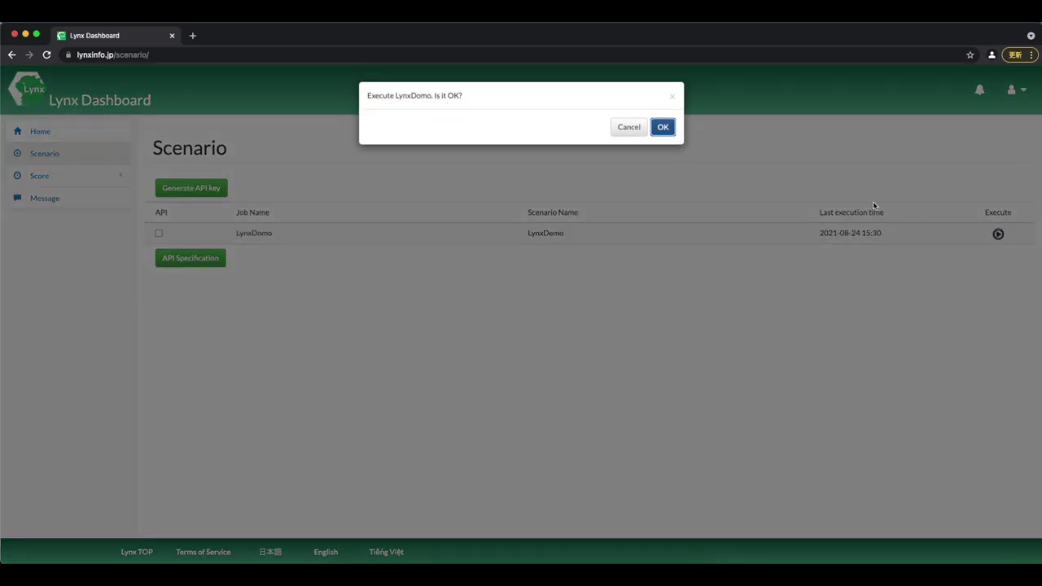
{"action": "left_click", "coordinate": [665, 131]}
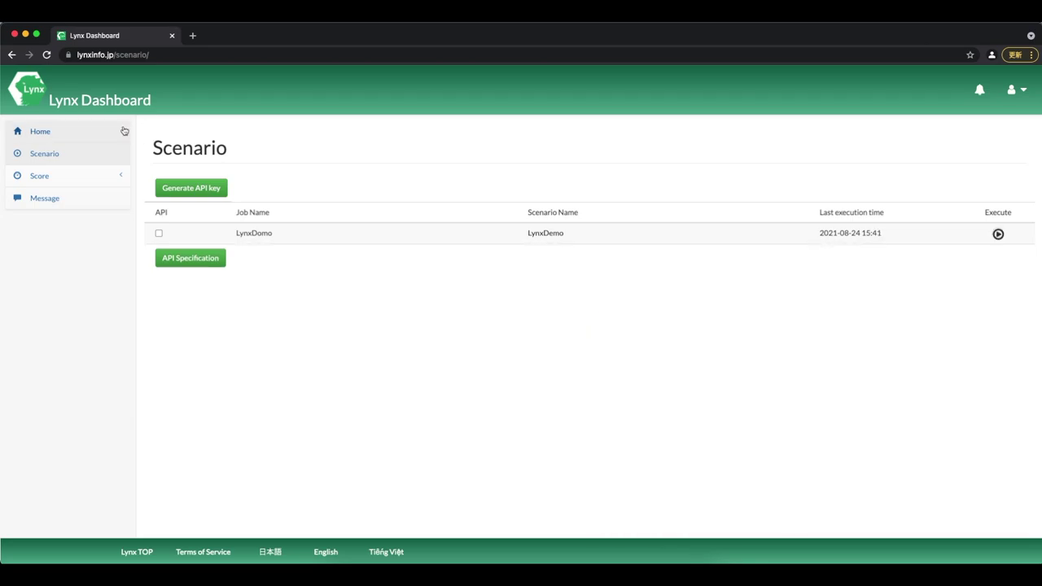
Filter the home page's executed tests to the period from 2021-08-01 to 2021-08-24.
{"action": "left_click", "coordinate": [45, 133]}
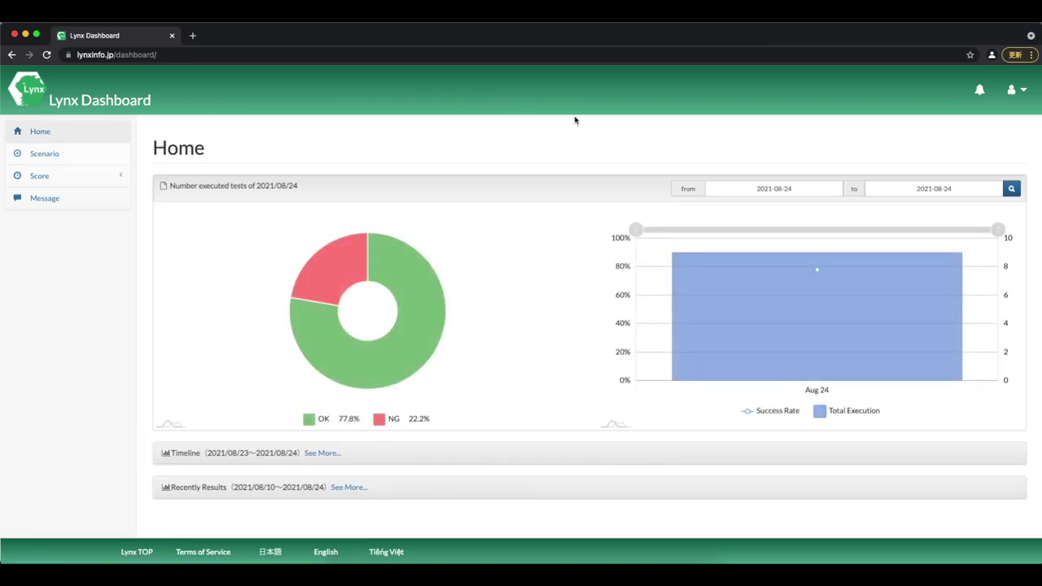
{"action": "left_click", "coordinate": [753, 191]}
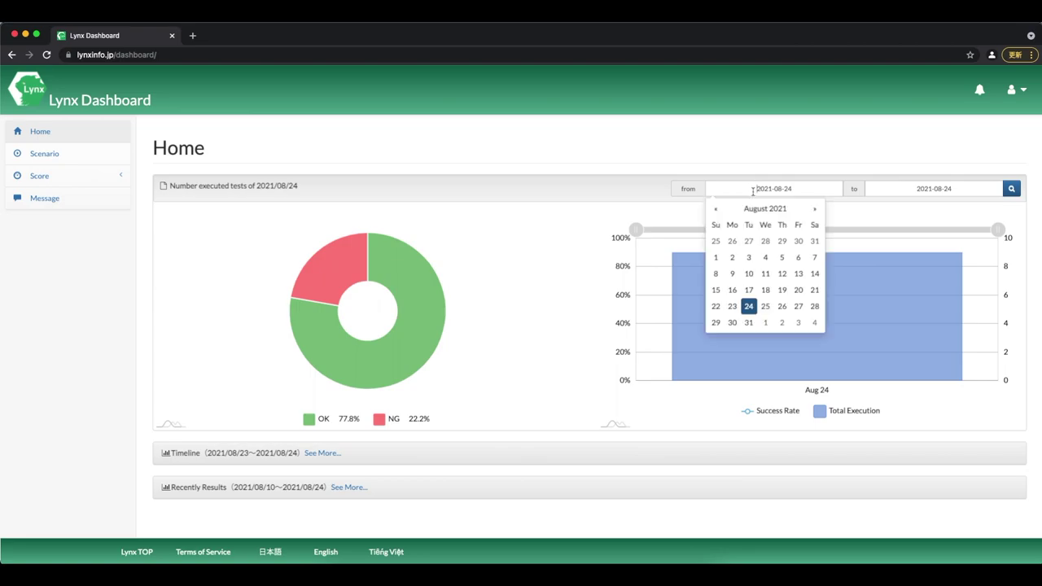
{"action": "left_click", "coordinate": [719, 258]}
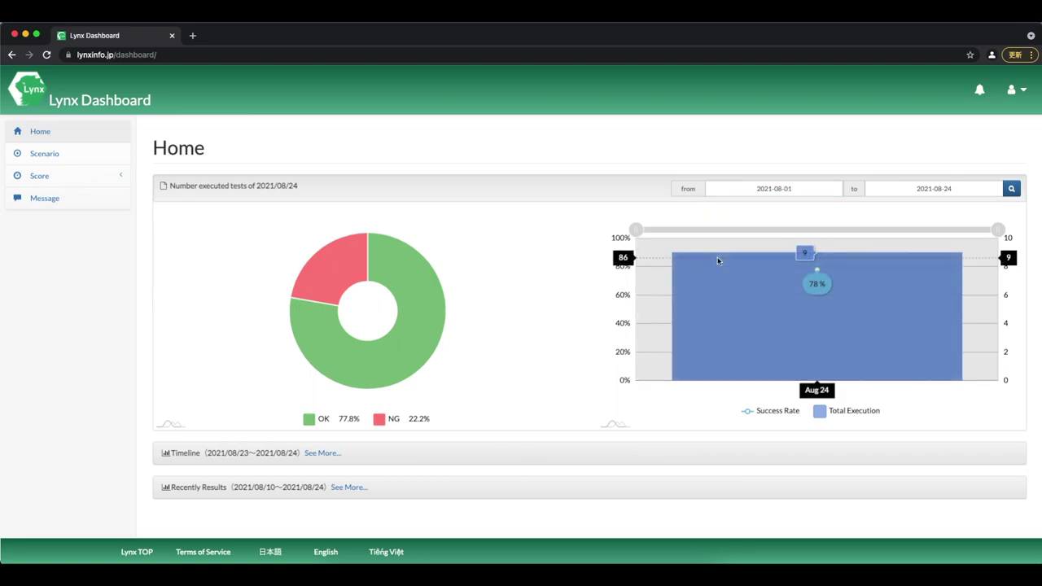
{"action": "left_click", "coordinate": [1012, 190]}
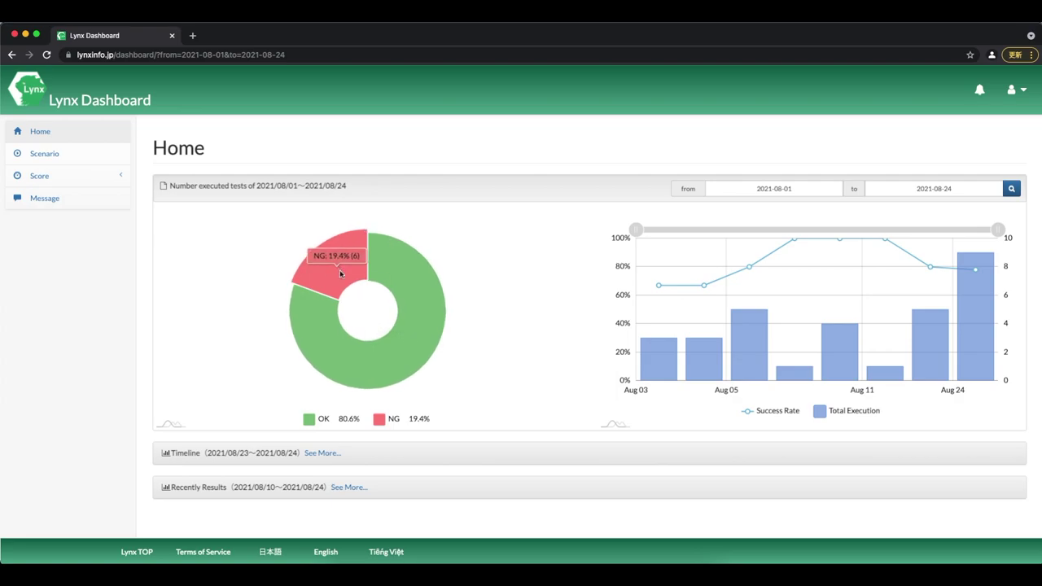
Examine the OK share in the donut chart and the daily success rates and execution counts in the bar chart.
{"action": "mouse_move", "coordinate": [392, 264]}
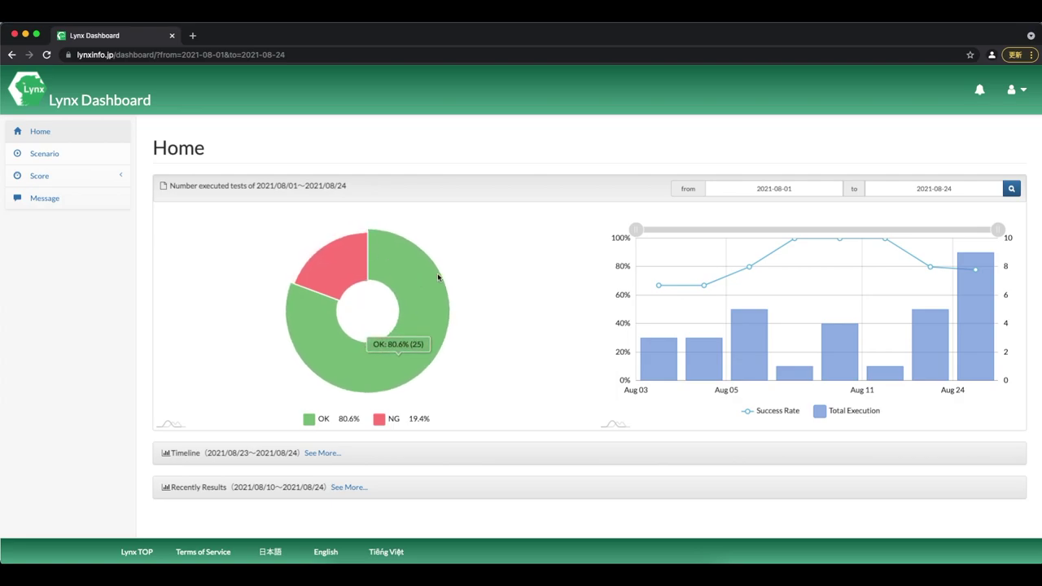
{"action": "mouse_move", "coordinate": [658, 351]}
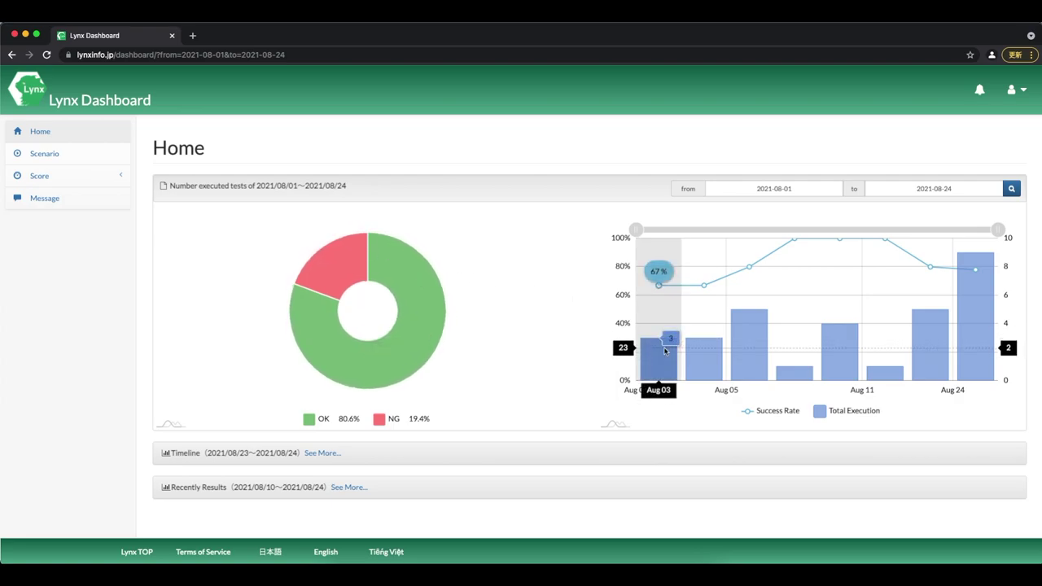
{"action": "mouse_move", "coordinate": [752, 357]}
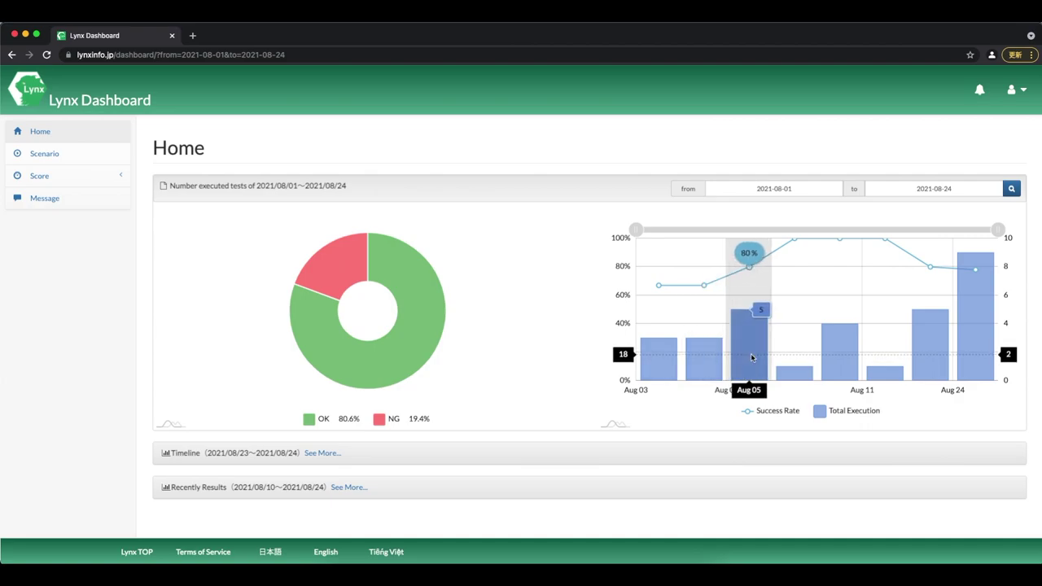
{"action": "mouse_move", "coordinate": [851, 373]}
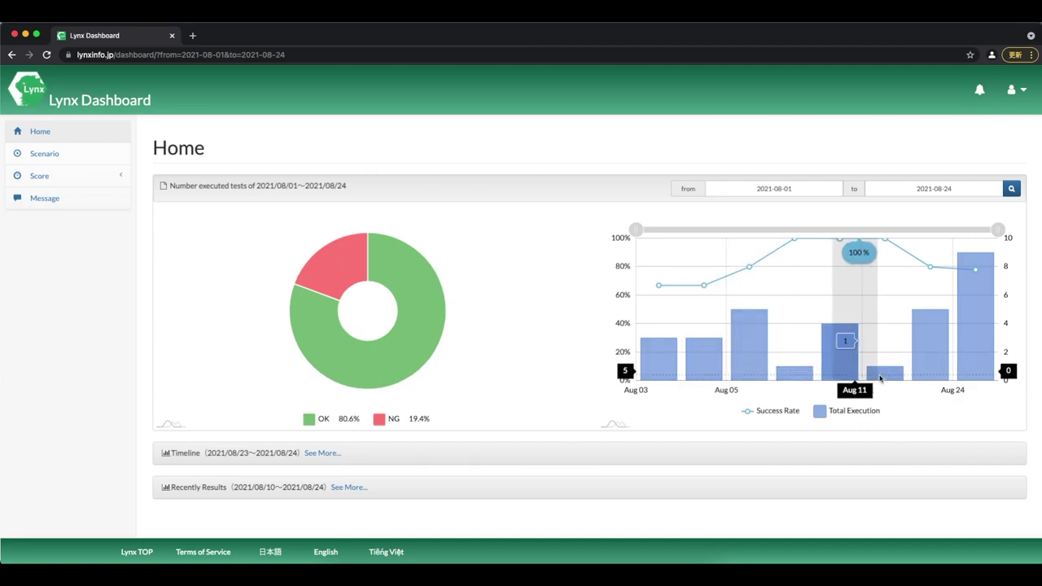
{"action": "mouse_move", "coordinate": [923, 363]}
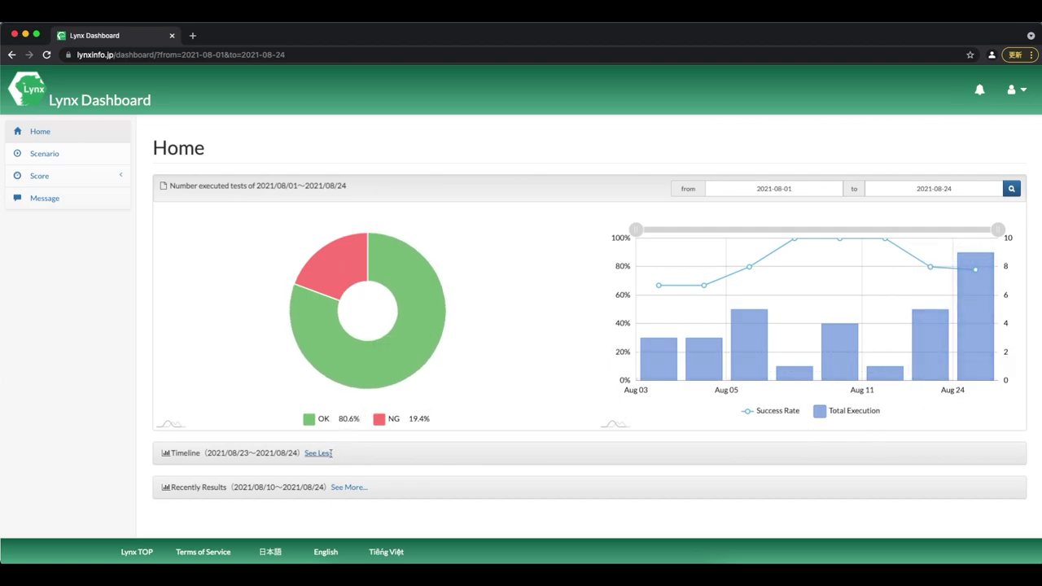
Expand the Timeline and Recently Results sections on the home page and examine the LynxDemo runs.
{"action": "scroll", "coordinate": [329, 453], "scroll_direction": "down", "scroll_amount": 1}
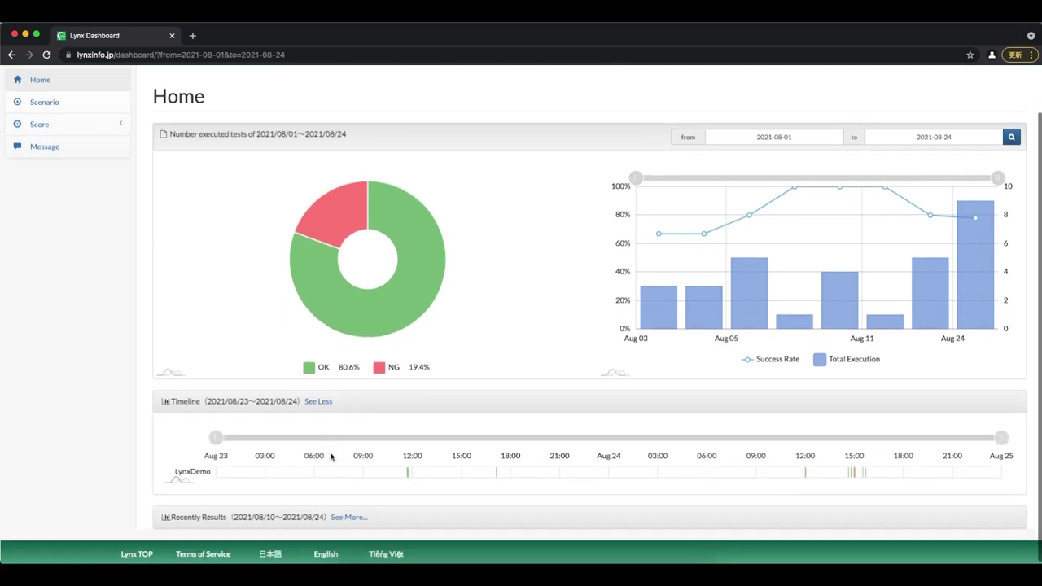
{"action": "mouse_move", "coordinate": [408, 475]}
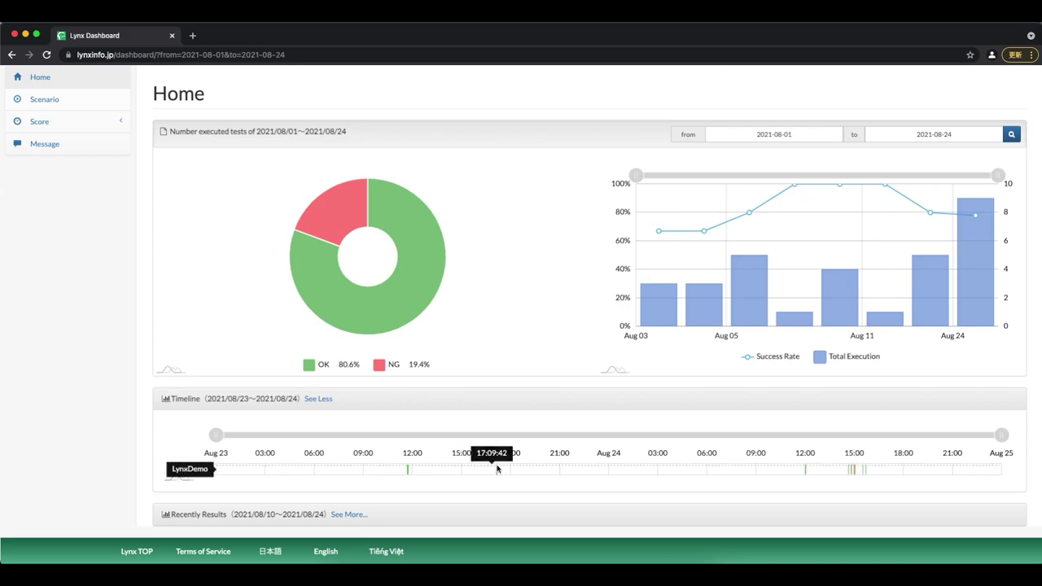
{"action": "mouse_move", "coordinate": [498, 472]}
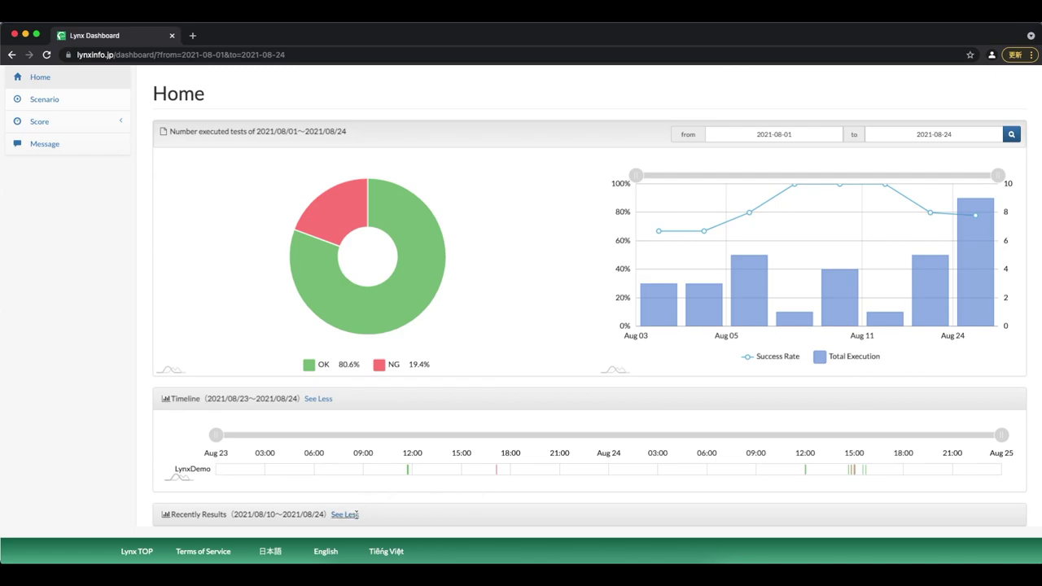
{"action": "scroll", "coordinate": [355, 514], "scroll_direction": "down", "scroll_amount": 2}
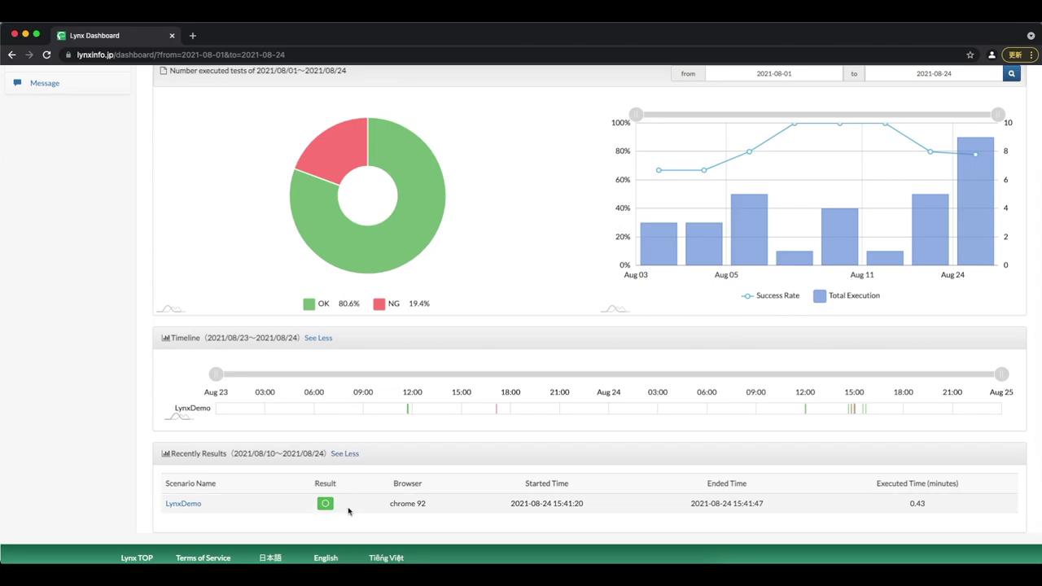
Open the Recently Results score page and filter its client results by fail and by success.
{"action": "scroll", "coordinate": [123, 321], "scroll_direction": "up", "scroll_amount": 3}
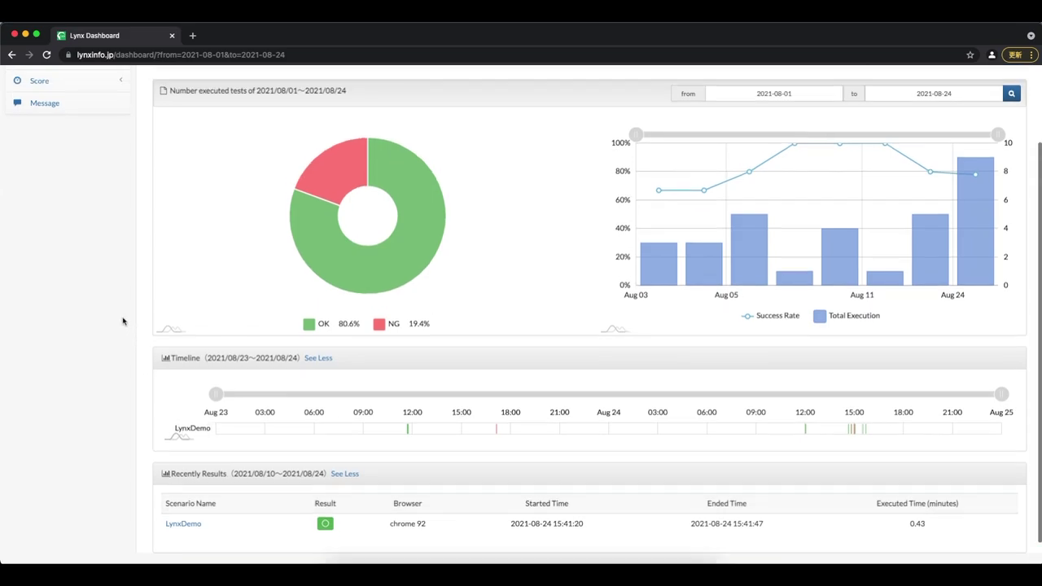
{"action": "scroll", "coordinate": [123, 321], "scroll_direction": "up", "scroll_amount": 1}
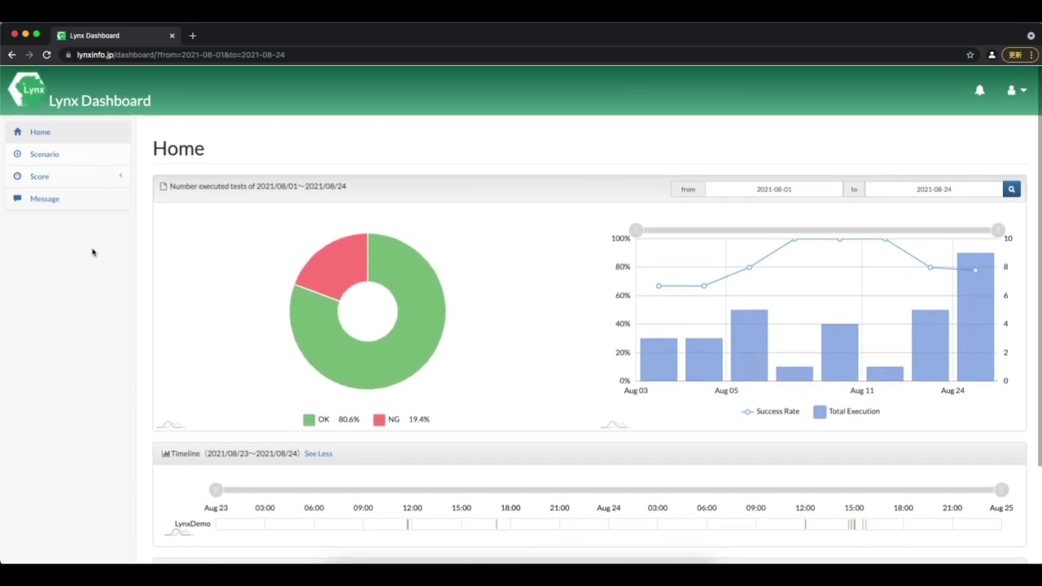
{"action": "left_click", "coordinate": [79, 178]}
{"action": "left_click", "coordinate": [79, 201]}
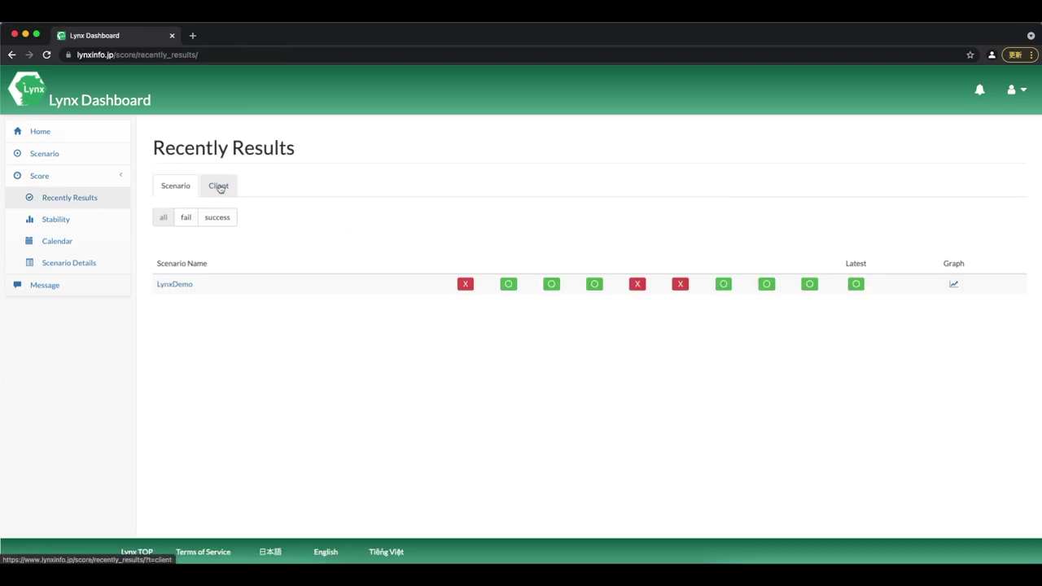
{"action": "left_click", "coordinate": [224, 196]}
{"action": "left_click", "coordinate": [186, 218]}
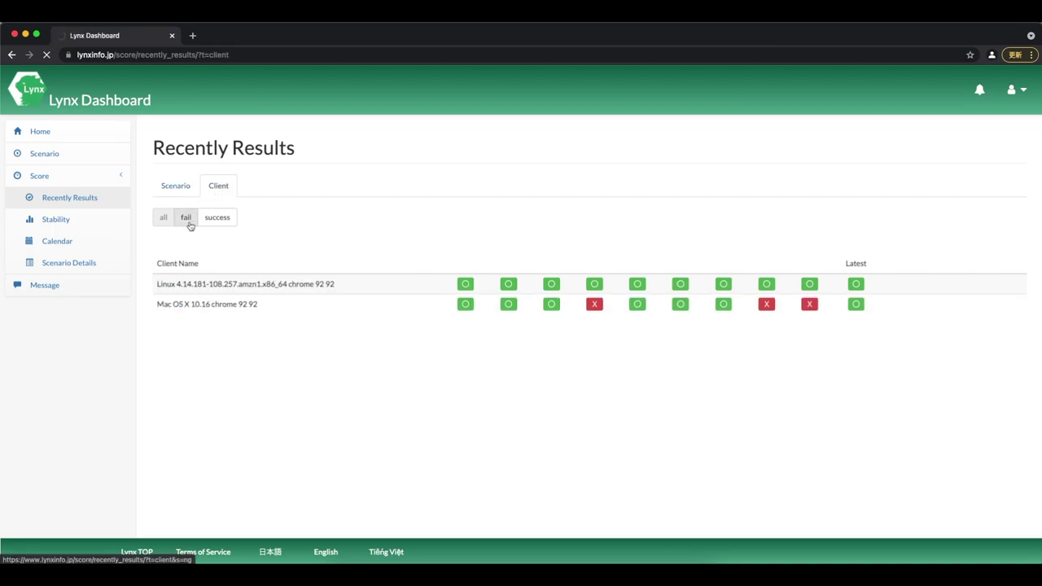
{"action": "left_click", "coordinate": [214, 224]}
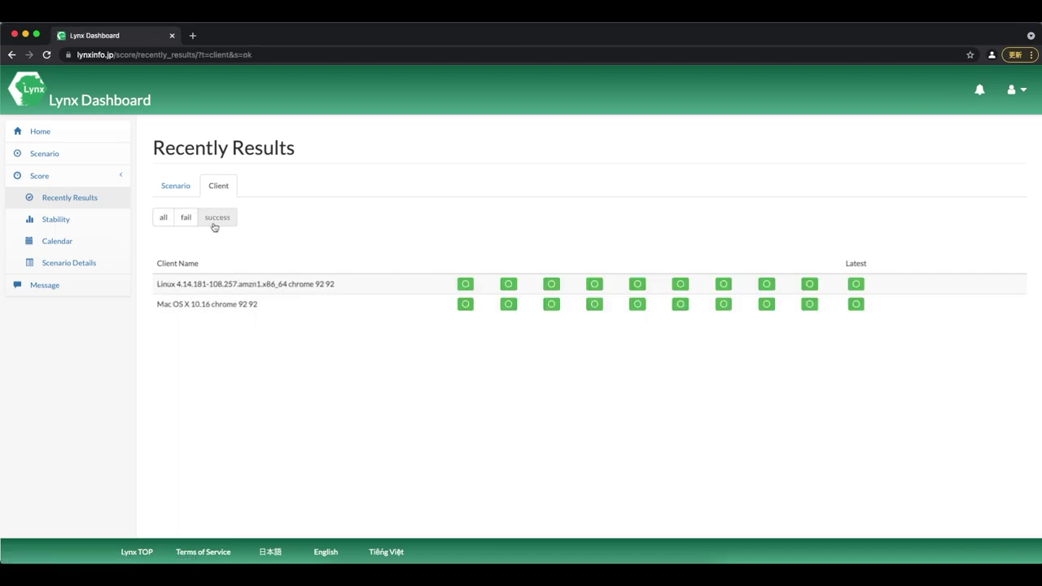
Return to the results by scenario and examine the details of individual LynxDemo runs.
{"action": "left_click", "coordinate": [180, 187]}
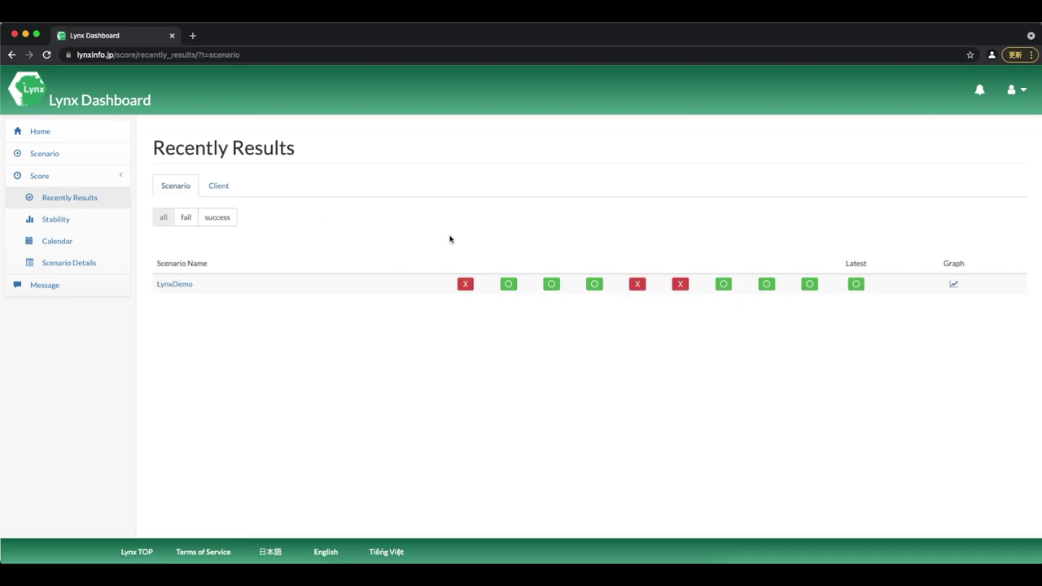
{"action": "mouse_move", "coordinate": [678, 289]}
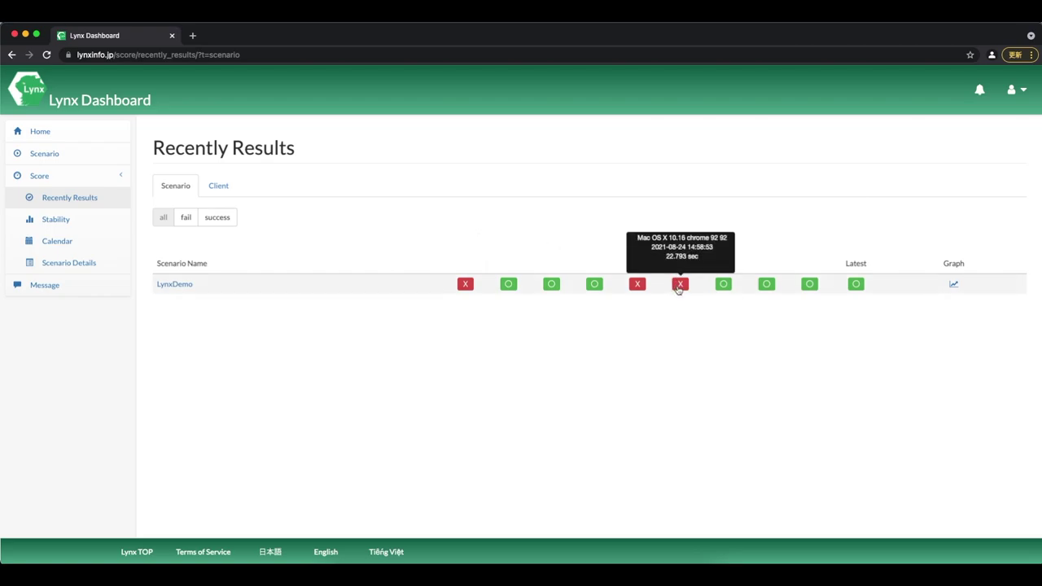
{"action": "mouse_move", "coordinate": [726, 288]}
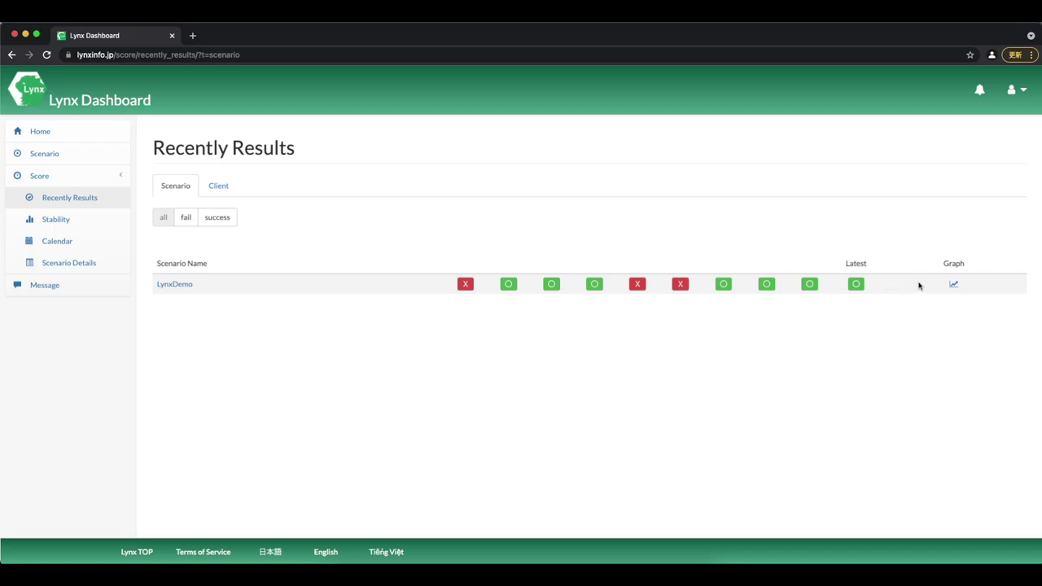
Open LynxDemo's execution time graph and examine the run times plotted for each client.
{"action": "left_click", "coordinate": [954, 287]}
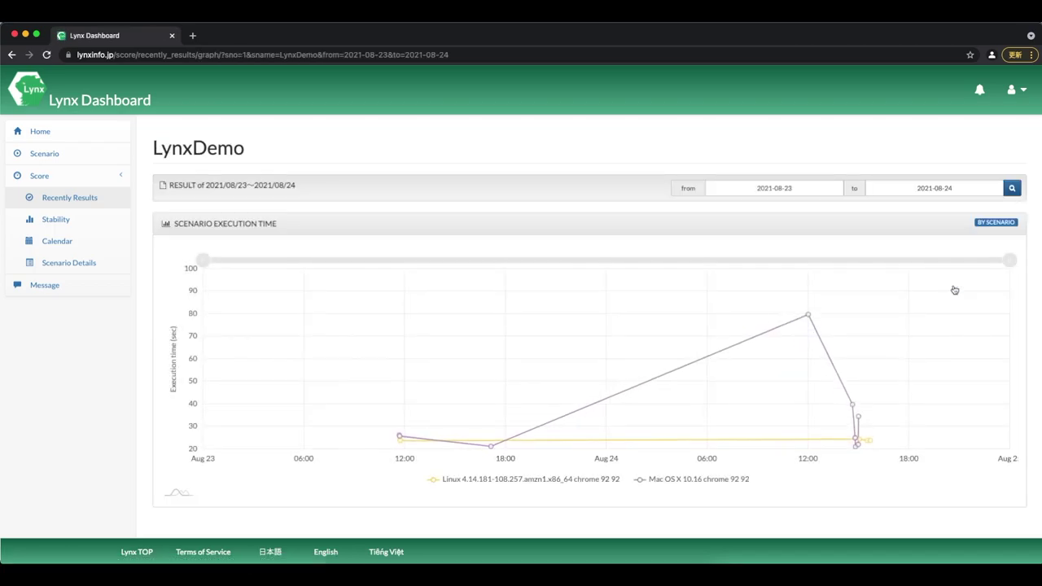
{"action": "mouse_move", "coordinate": [807, 275]}
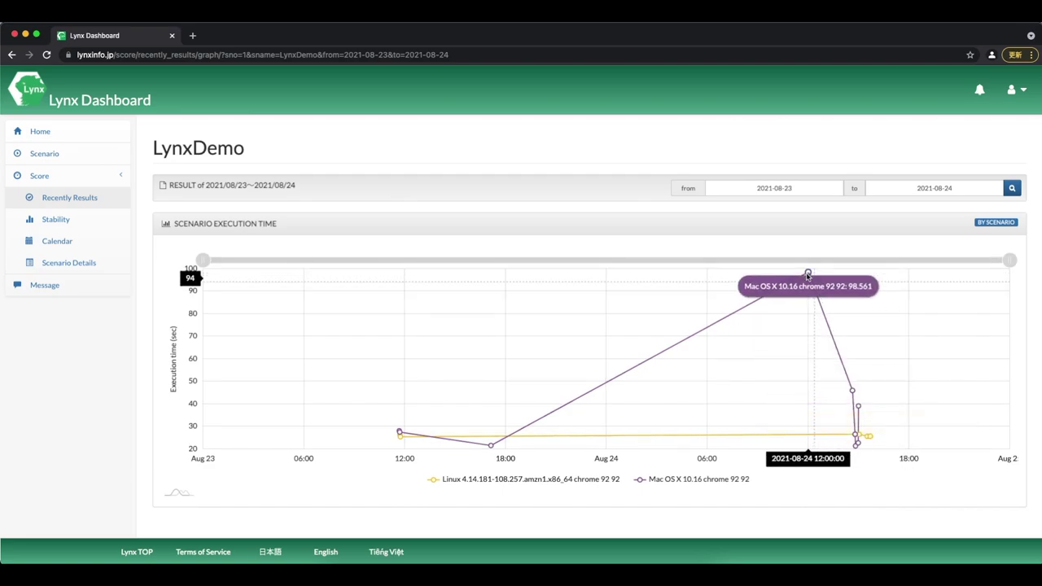
{"action": "mouse_move", "coordinate": [863, 438]}
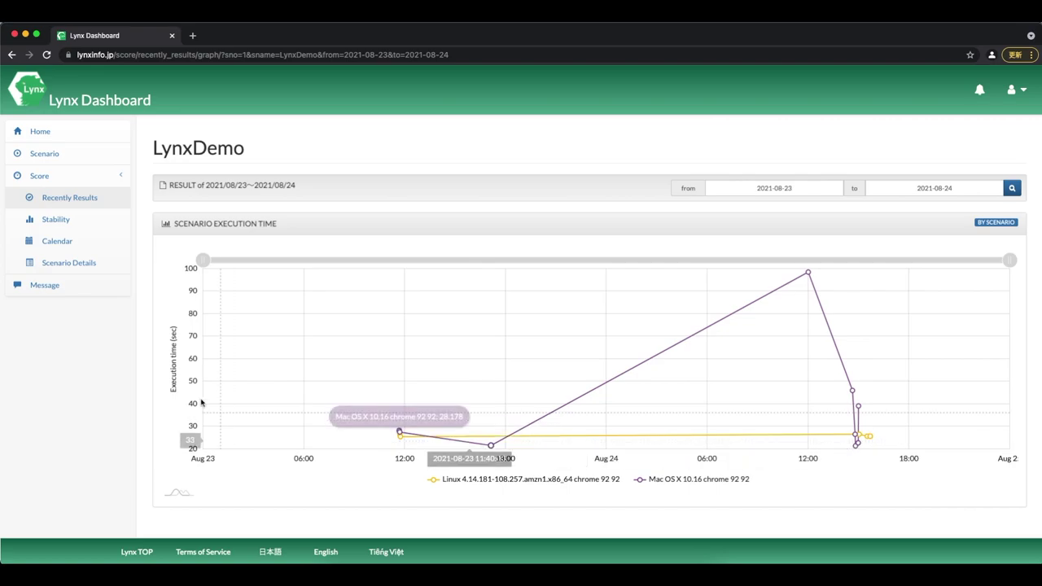
Open the Stability score page and examine LynxDemo's daily success rates for the week.
{"action": "left_click", "coordinate": [53, 222]}
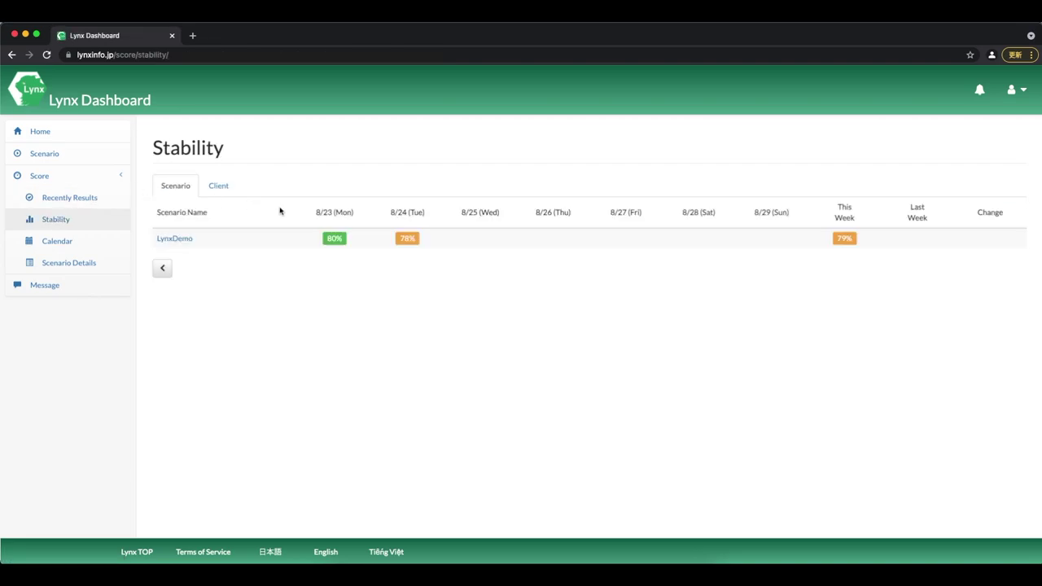
{"action": "mouse_move", "coordinate": [408, 238]}
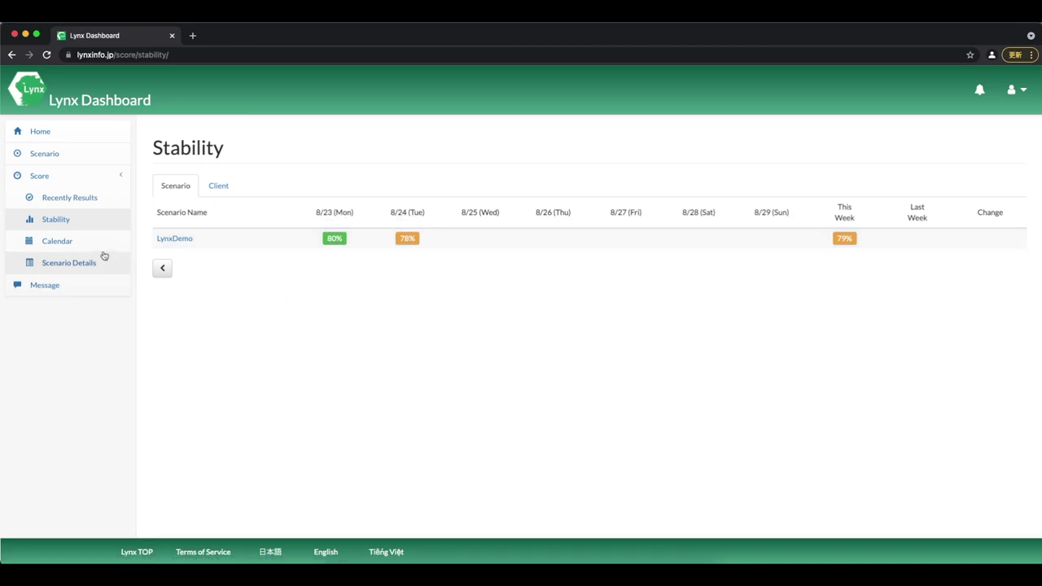
Open the error details for August 24 from the score calendar and review the failed step and its screenshot.
{"action": "left_click", "coordinate": [57, 241]}
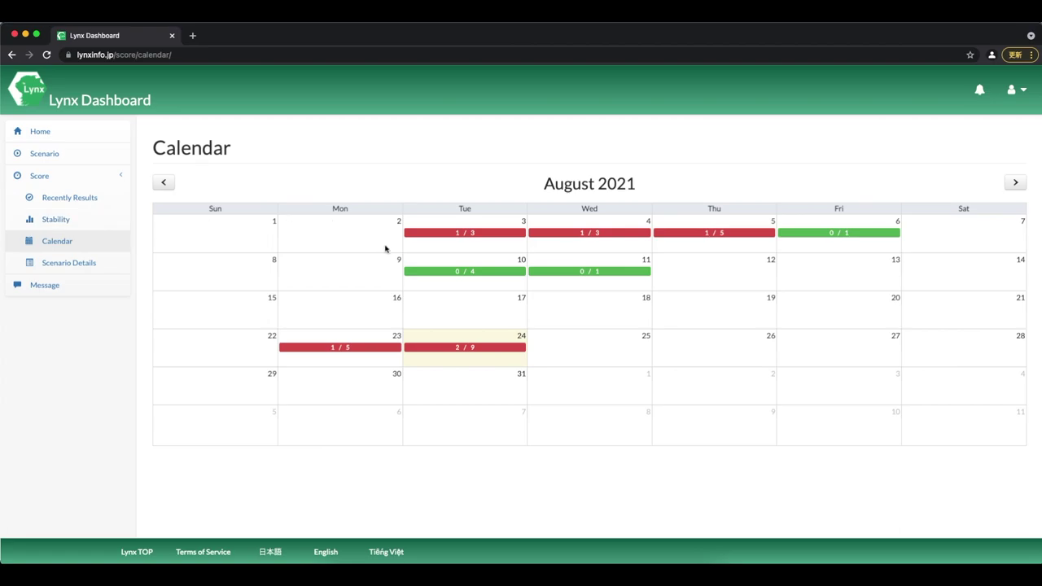
{"action": "left_click", "coordinate": [472, 348]}
{"action": "scroll", "coordinate": [472, 348], "scroll_direction": "down", "scroll_amount": 3}
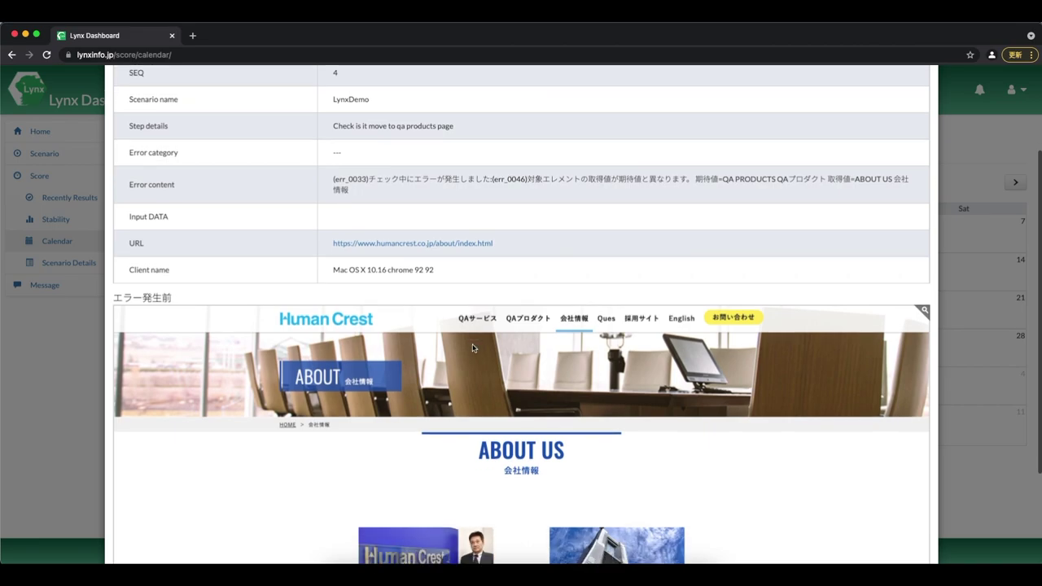
{"action": "scroll", "coordinate": [472, 348], "scroll_direction": "up", "scroll_amount": 3}
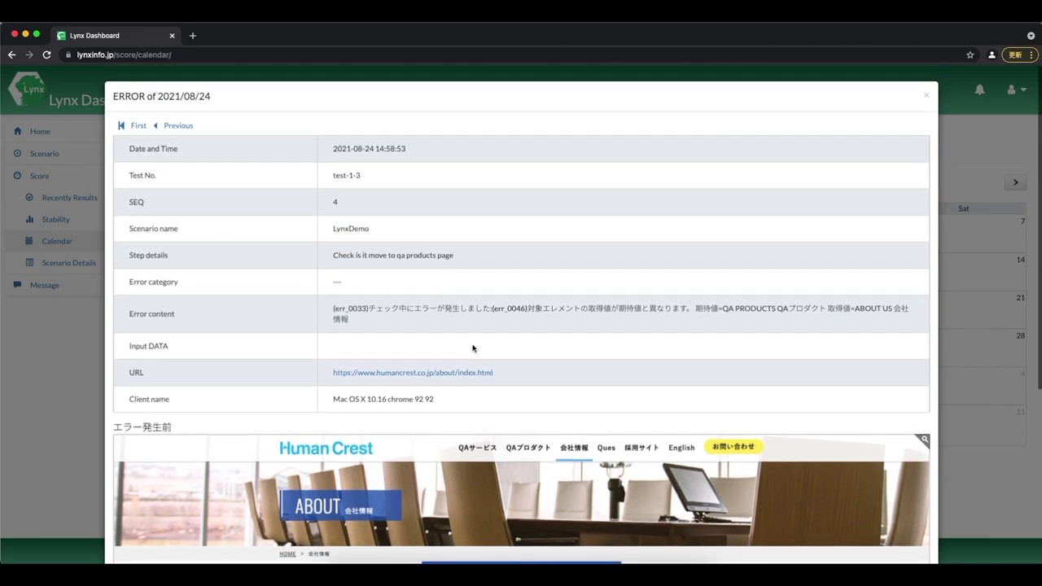
Show the first error recorded for August 24, review its failed step and screenshot, and close the error details.
{"action": "left_click", "coordinate": [130, 126]}
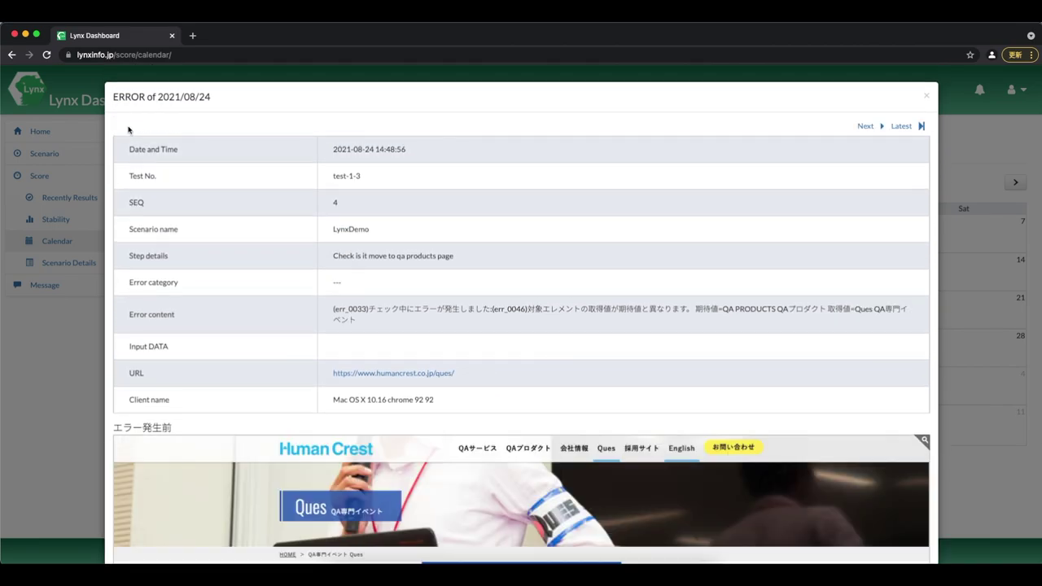
{"action": "scroll", "coordinate": [248, 353], "scroll_direction": "down", "scroll_amount": 5}
{"action": "scroll", "coordinate": [248, 349], "scroll_direction": "up", "scroll_amount": 5}
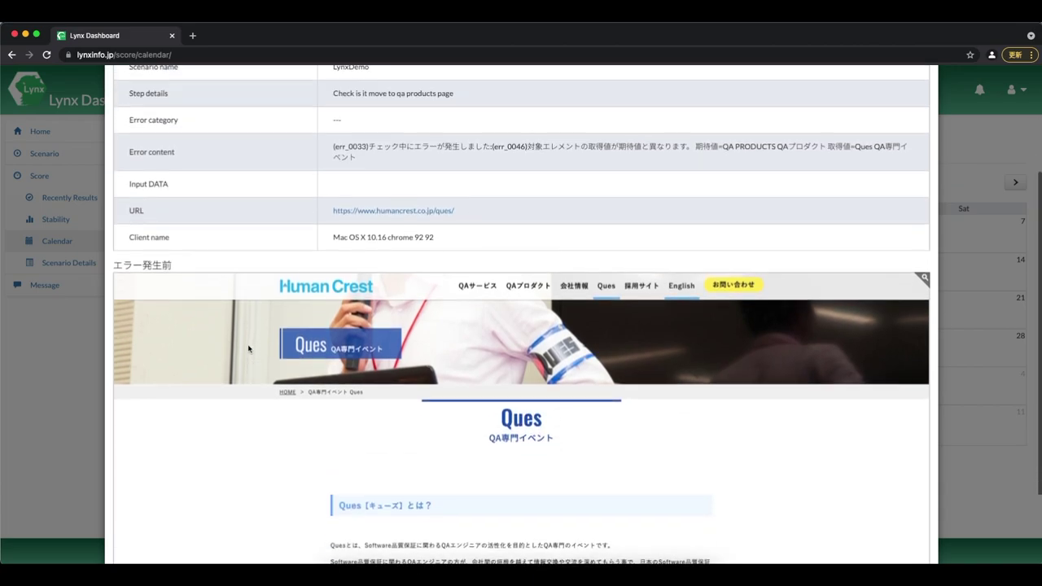
{"action": "scroll", "coordinate": [248, 348], "scroll_direction": "up", "scroll_amount": 1}
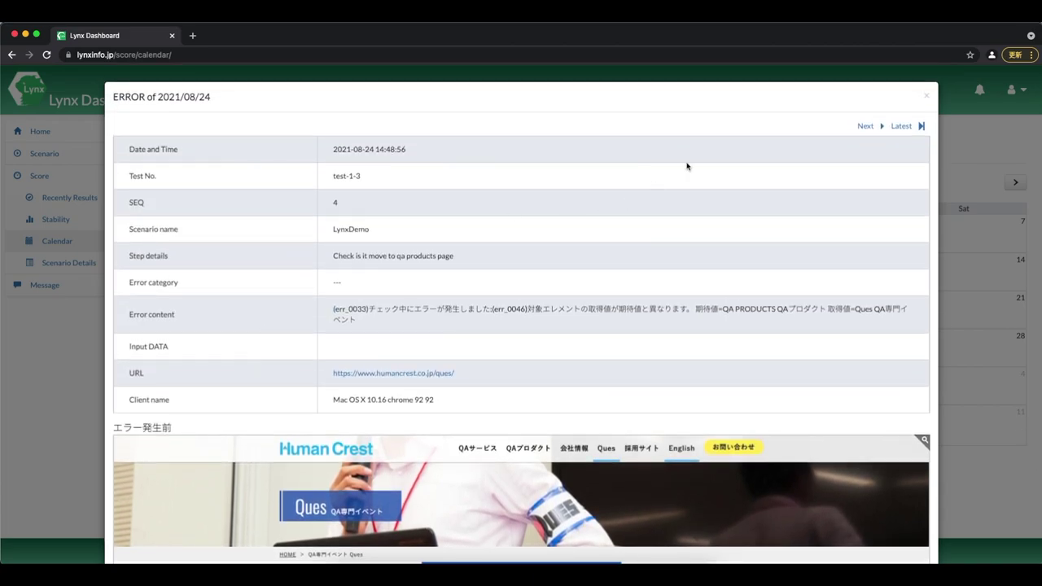
{"action": "left_click", "coordinate": [925, 96]}
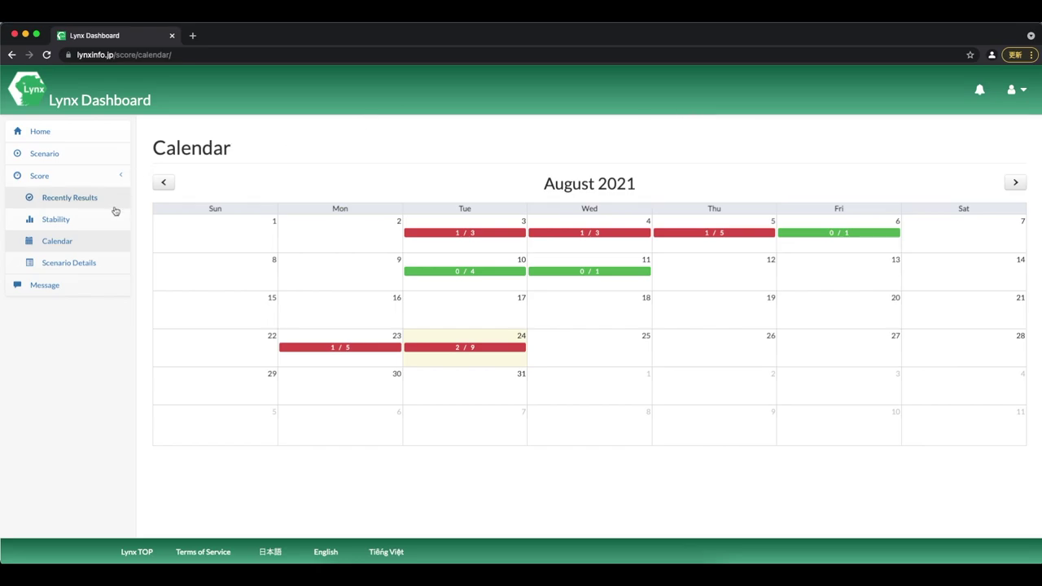
Open the Scenario Details score, expand LynxDemo's results by client, and examine its step-by-step execution results.
{"action": "left_click", "coordinate": [86, 262]}
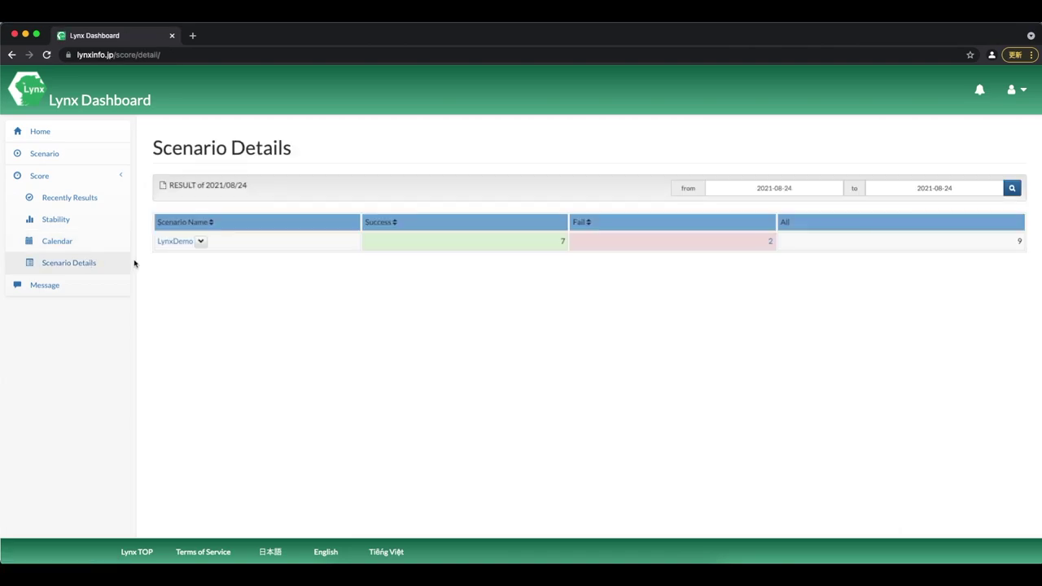
{"action": "left_click", "coordinate": [201, 243]}
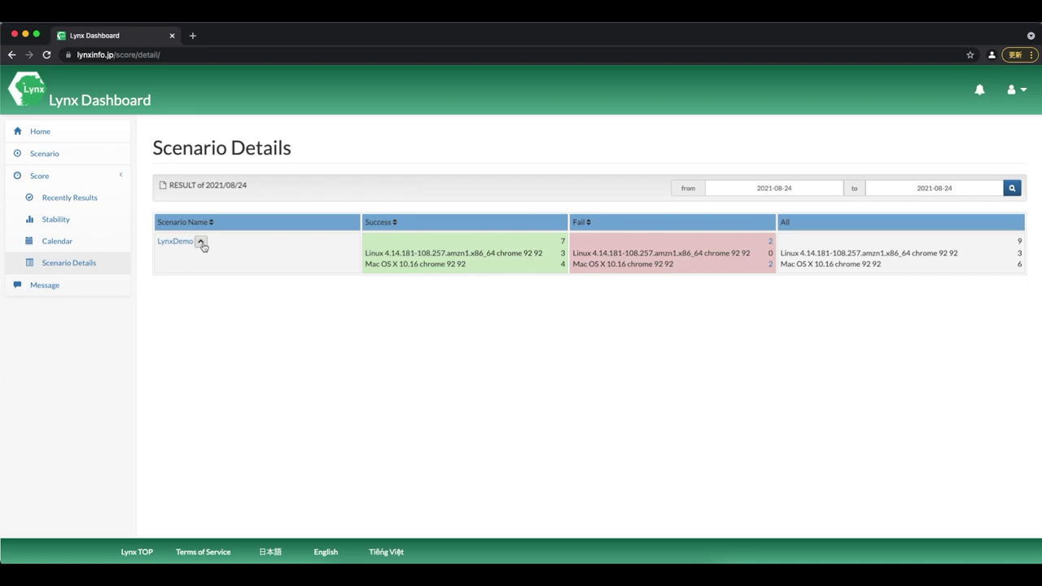
{"action": "left_click", "coordinate": [179, 242]}
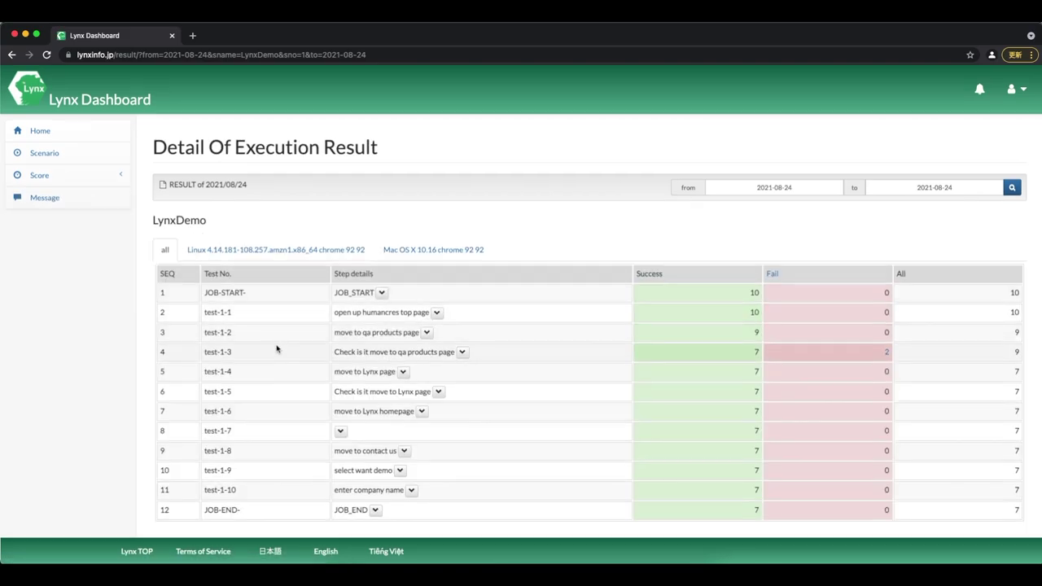
{"action": "scroll", "coordinate": [276, 349], "scroll_direction": "down", "scroll_amount": 1}
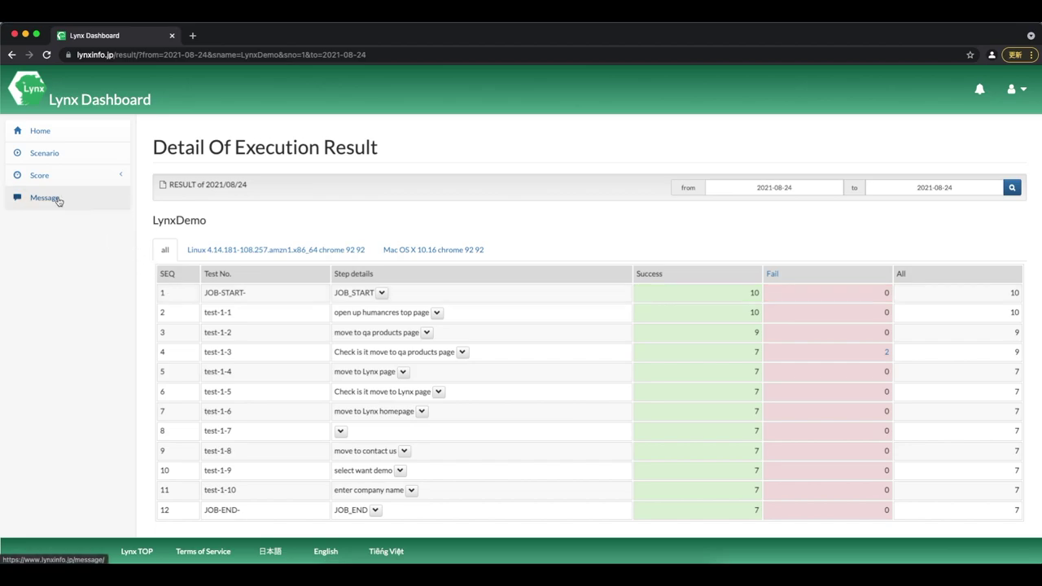
Open the message list and filter it to messages from 2021-08-24 to 2021-08-24.
{"action": "left_click", "coordinate": [45, 198]}
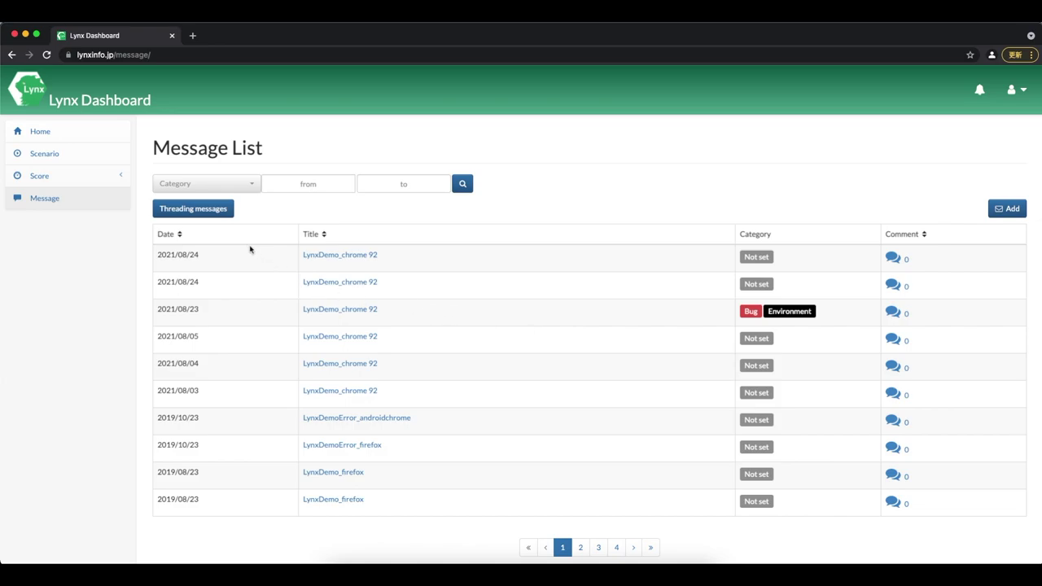
{"action": "left_click", "coordinate": [292, 186]}
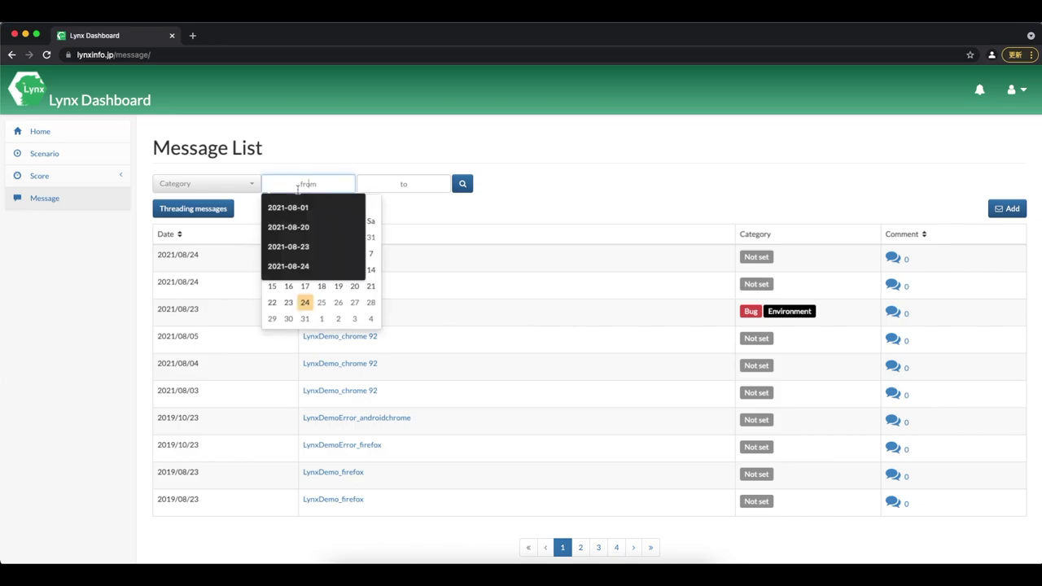
{"action": "double_click", "coordinate": [304, 303]}
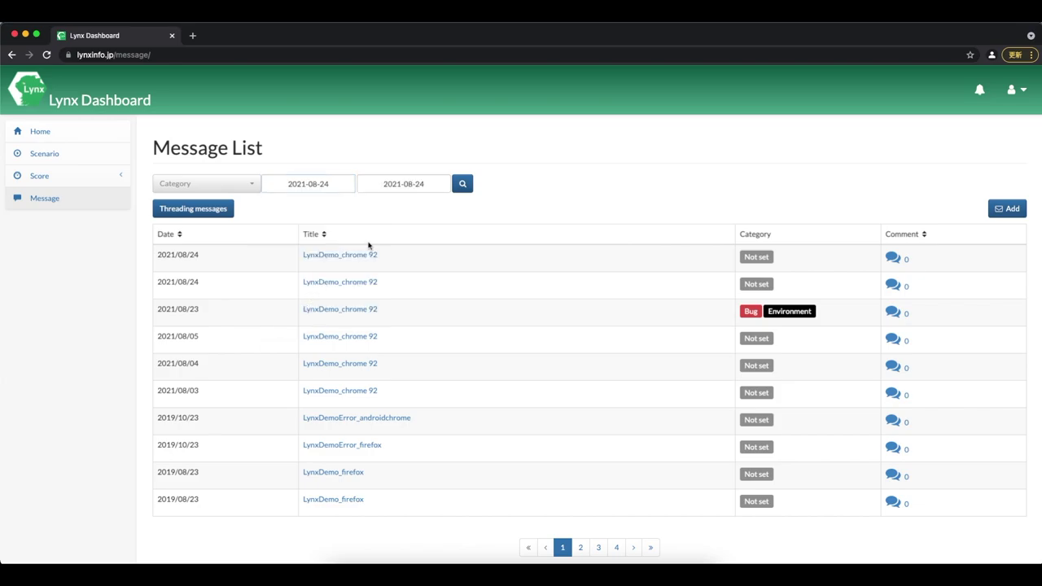
{"action": "left_click", "coordinate": [461, 186]}
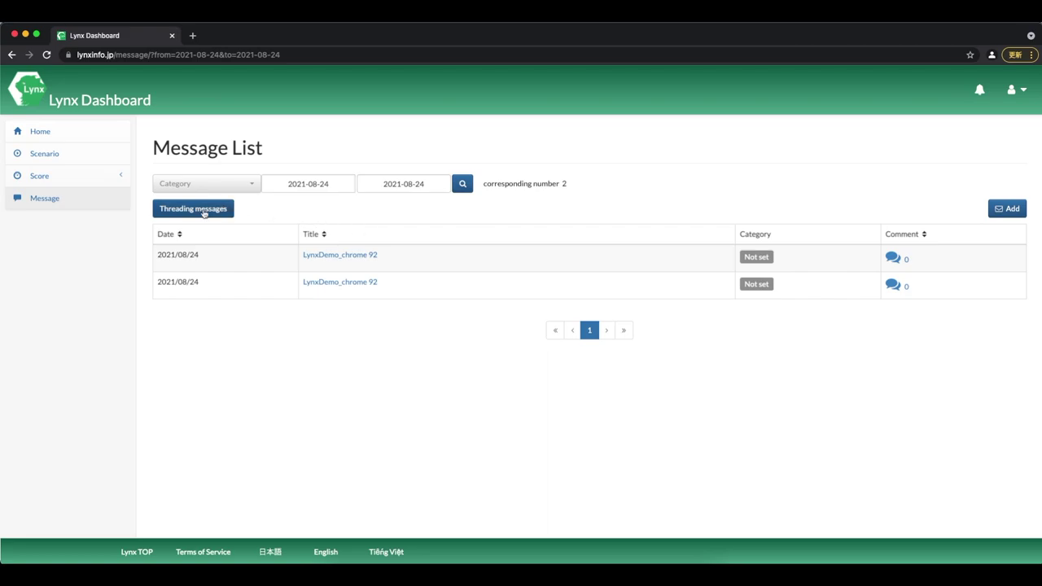
Group both LynxDemo_chrome 92 messages into one thread with the caption "8/24".
{"action": "left_click", "coordinate": [205, 210]}
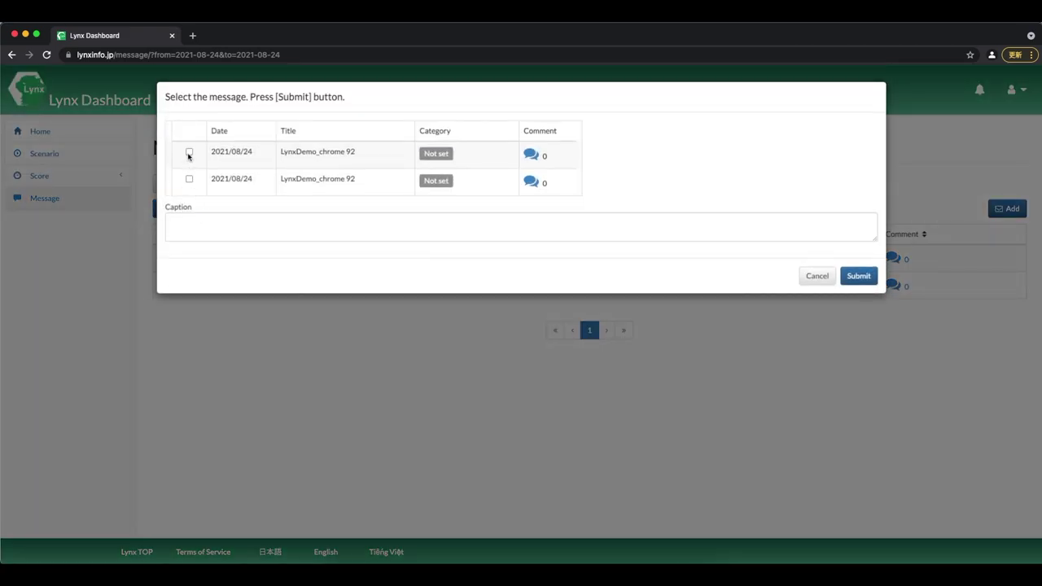
{"action": "left_click", "coordinate": [189, 153]}
{"action": "left_click", "coordinate": [206, 235]}
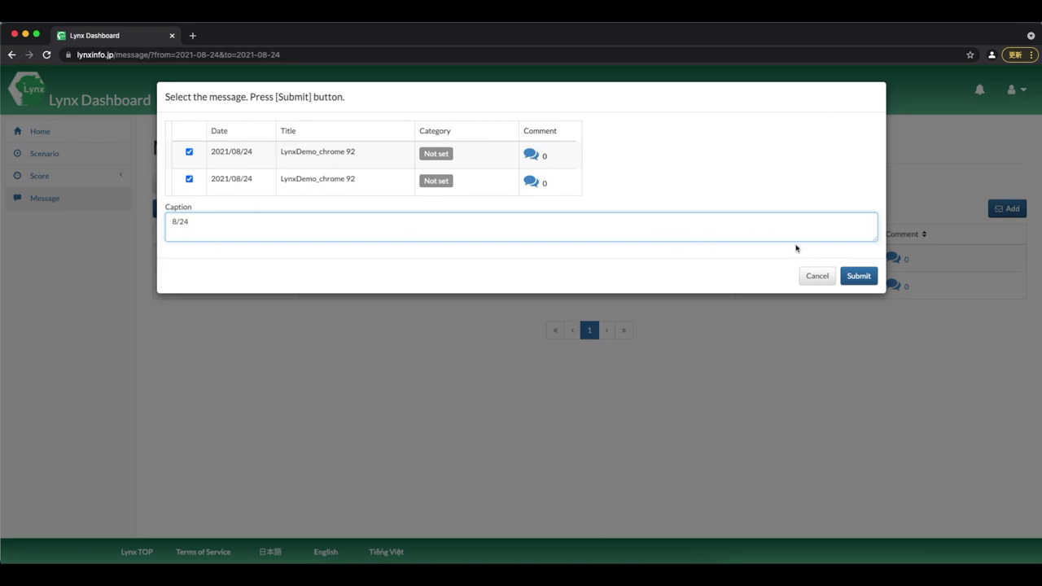
{"action": "left_click", "coordinate": [858, 275]}
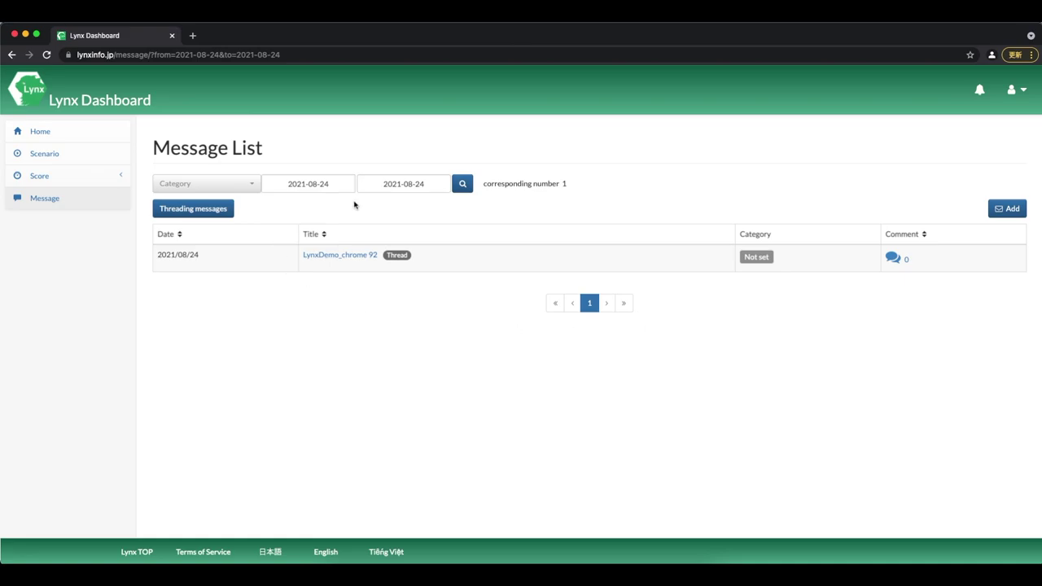
Open the threaded LynxDemo_chrome 92 message and review its step timeline, error details and screenshots down to the comment area.
{"action": "left_click", "coordinate": [340, 258]}
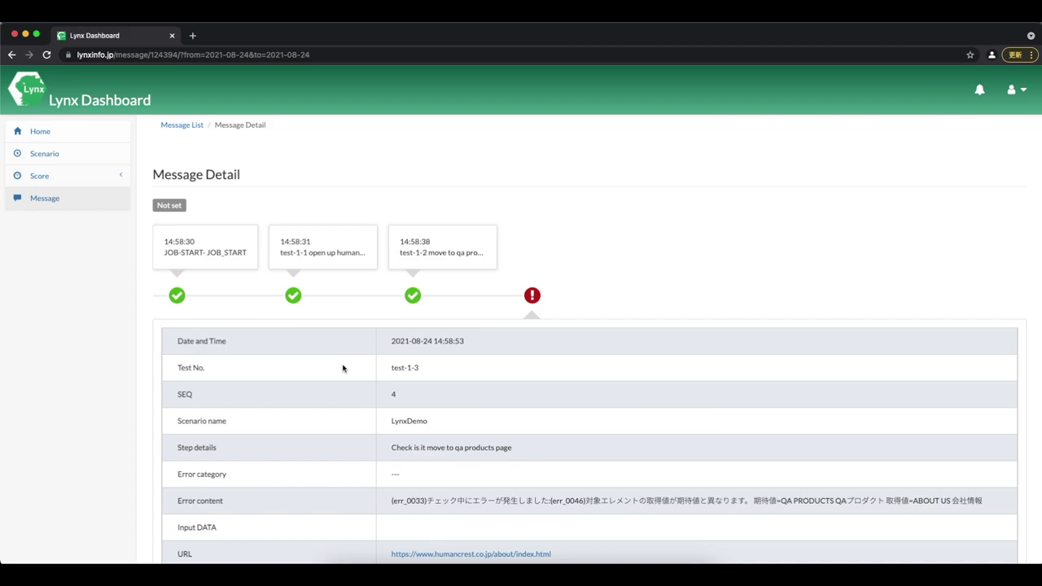
{"action": "scroll", "coordinate": [343, 368], "scroll_direction": "down", "scroll_amount": 3}
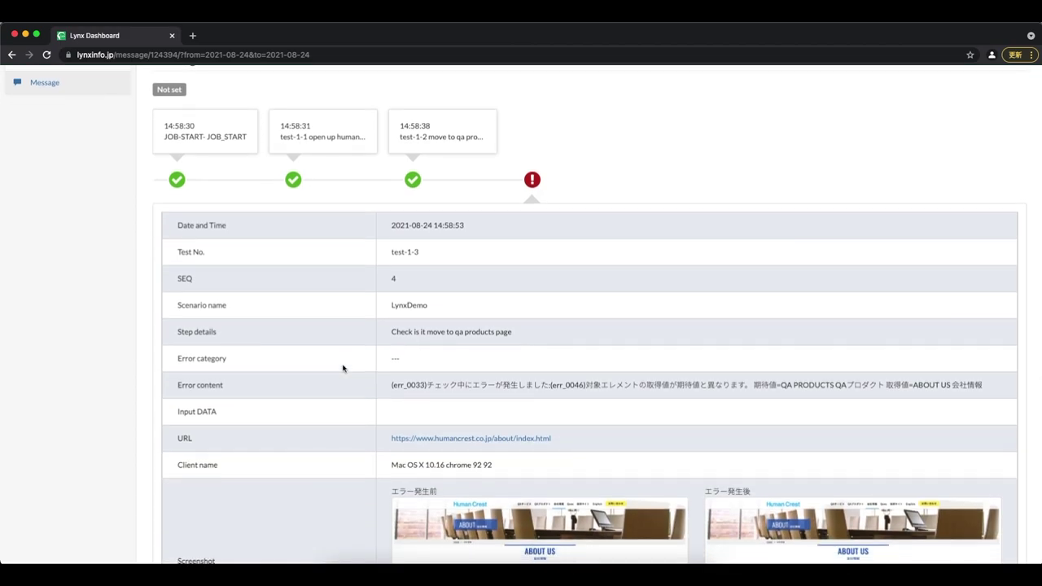
{"action": "scroll", "coordinate": [342, 368], "scroll_direction": "down", "scroll_amount": 3}
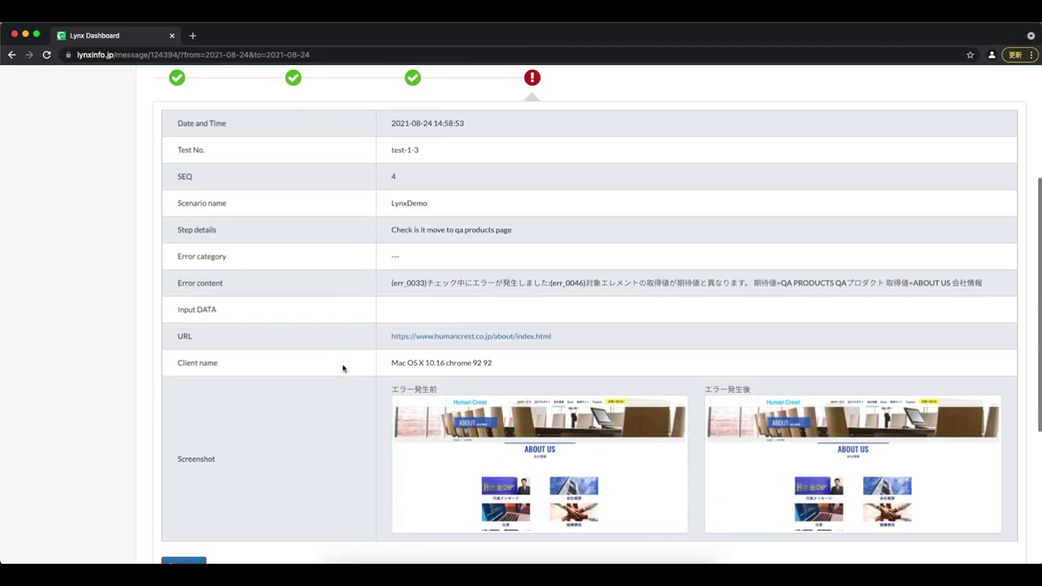
{"action": "scroll", "coordinate": [343, 368], "scroll_direction": "down", "scroll_amount": 1}
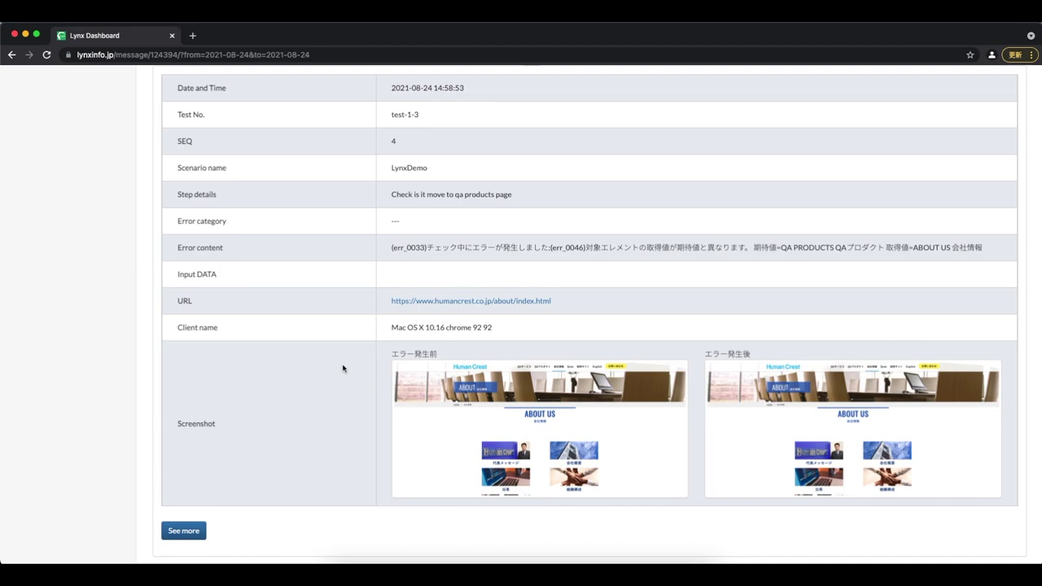
{"action": "scroll", "coordinate": [343, 368], "scroll_direction": "down", "scroll_amount": 3}
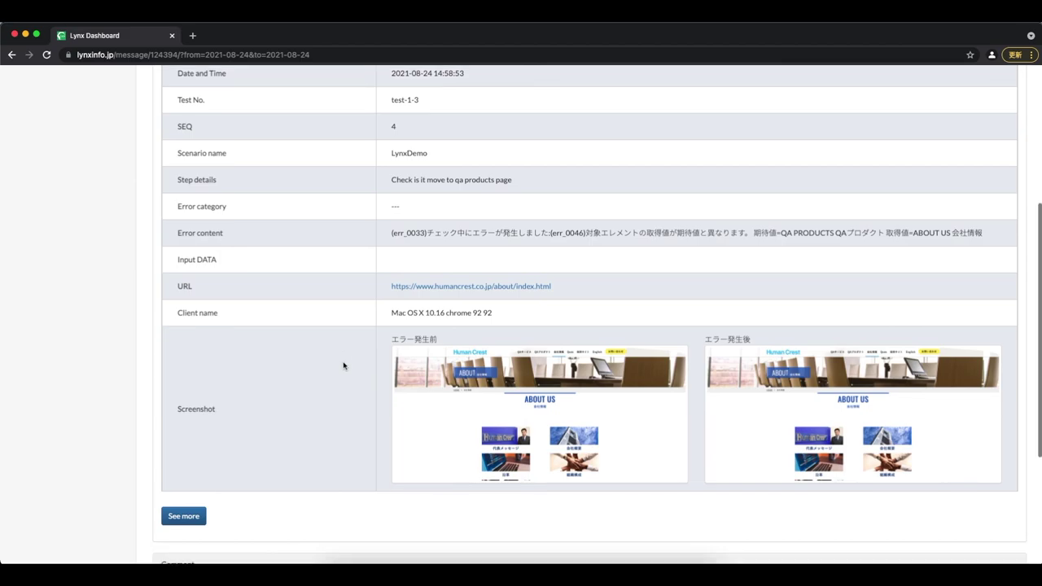
{"action": "scroll", "coordinate": [342, 365], "scroll_direction": "down", "scroll_amount": 2}
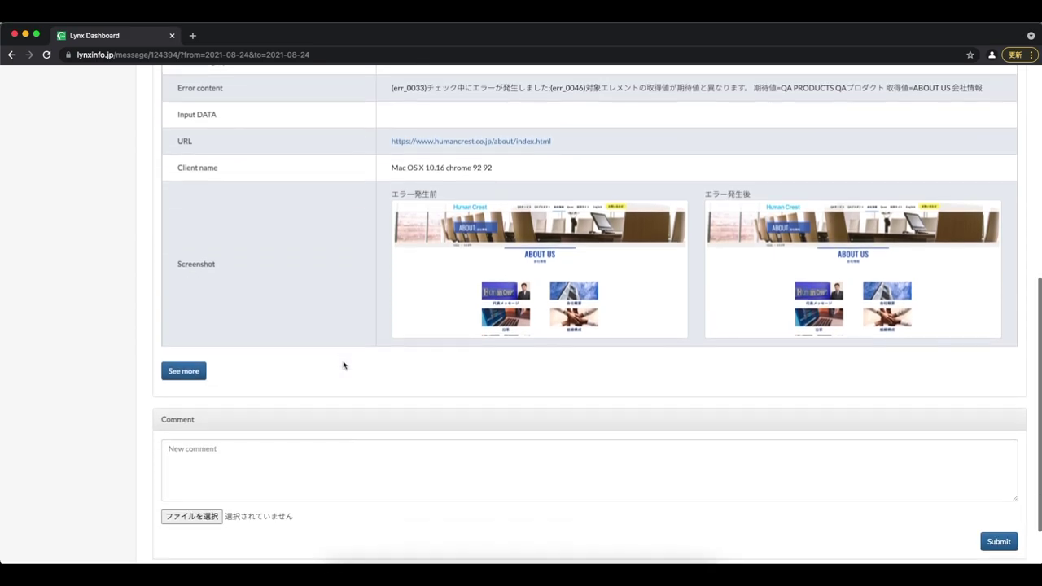
Expand the thread's additional 14:48:56 LynxDemo_chrome 92 message and examine its error details and before-and-after screenshots.
{"action": "left_click", "coordinate": [194, 336]}
{"action": "left_click", "coordinate": [266, 368]}
{"action": "scroll", "coordinate": [266, 370], "scroll_direction": "down", "scroll_amount": 3}
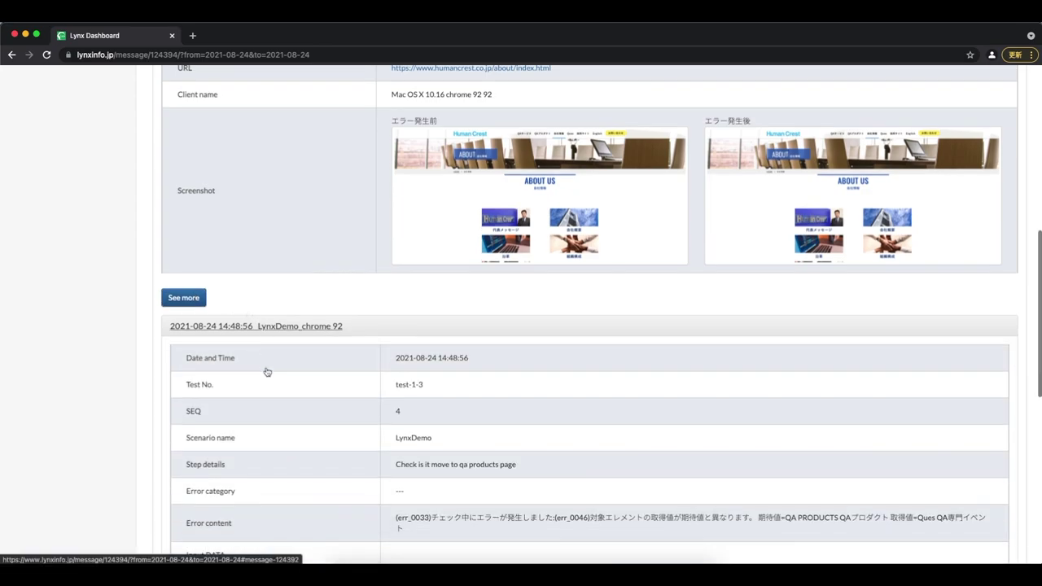
{"action": "scroll", "coordinate": [266, 370], "scroll_direction": "down", "scroll_amount": 2}
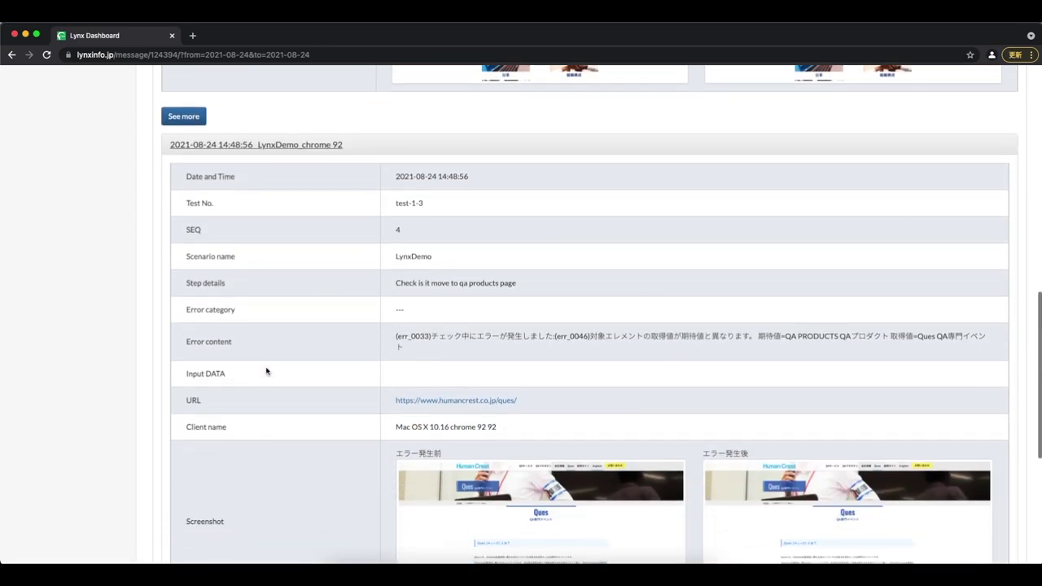
{"action": "scroll", "coordinate": [266, 371], "scroll_direction": "down", "scroll_amount": 2}
{"action": "scroll", "coordinate": [267, 371], "scroll_direction": "down", "scroll_amount": 1}
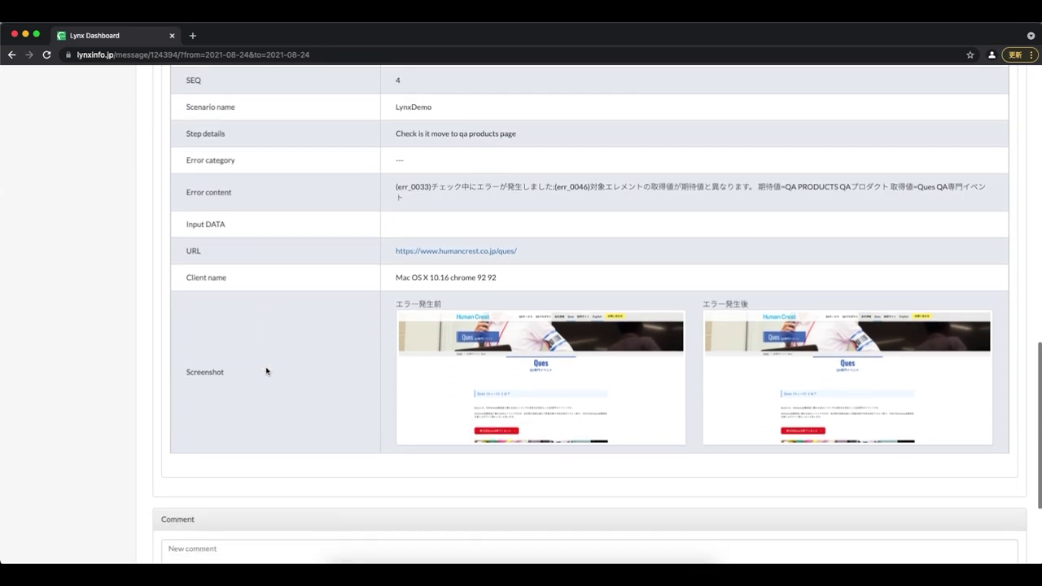
{"action": "scroll", "coordinate": [266, 370], "scroll_direction": "down", "scroll_amount": 3}
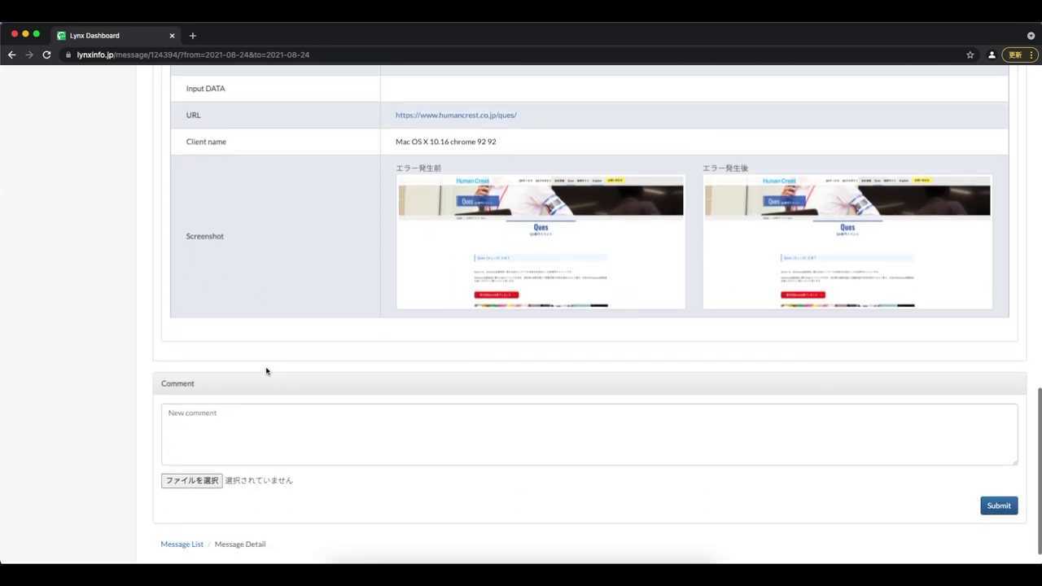
{"action": "scroll", "coordinate": [266, 370], "scroll_direction": "down", "scroll_amount": 1}
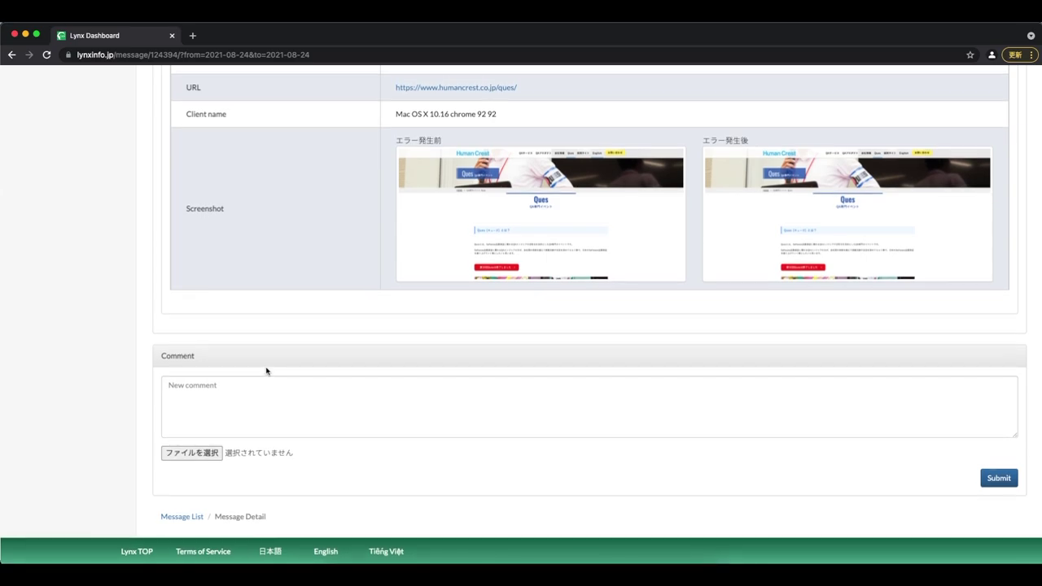
Look back over the thread's error details up to the step timeline and return to the Home page.
{"action": "scroll", "coordinate": [266, 370], "scroll_direction": "up", "scroll_amount": 4}
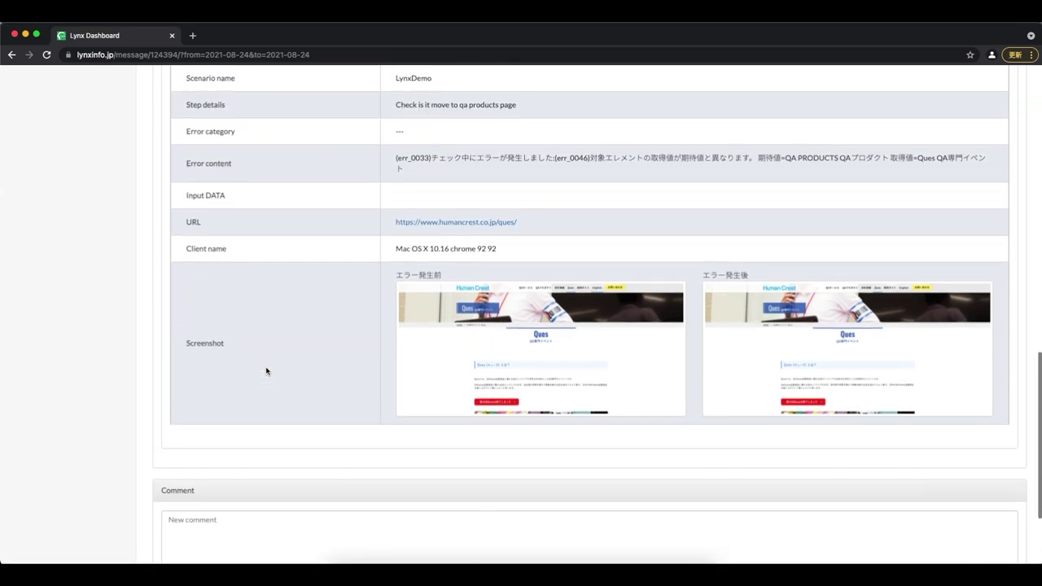
{"action": "scroll", "coordinate": [266, 370], "scroll_direction": "up", "scroll_amount": 8}
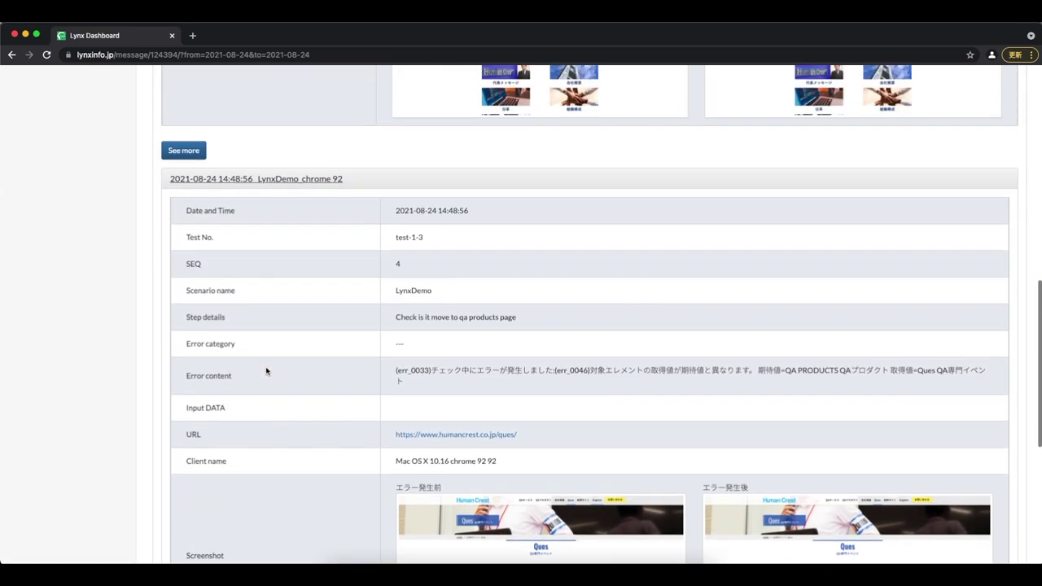
{"action": "scroll", "coordinate": [266, 371], "scroll_direction": "up", "scroll_amount": 7}
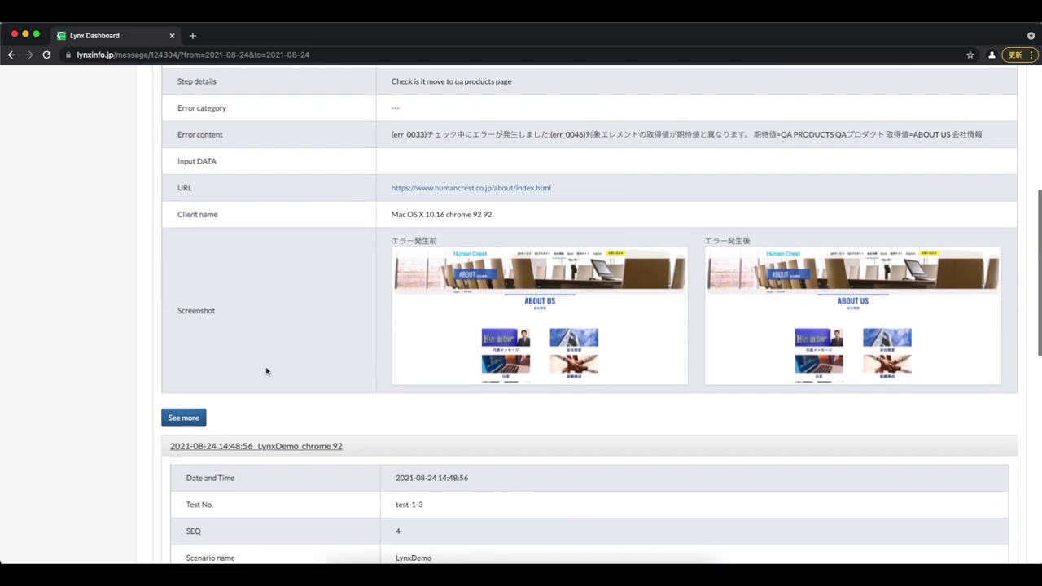
{"action": "scroll", "coordinate": [266, 370], "scroll_direction": "up", "scroll_amount": 5}
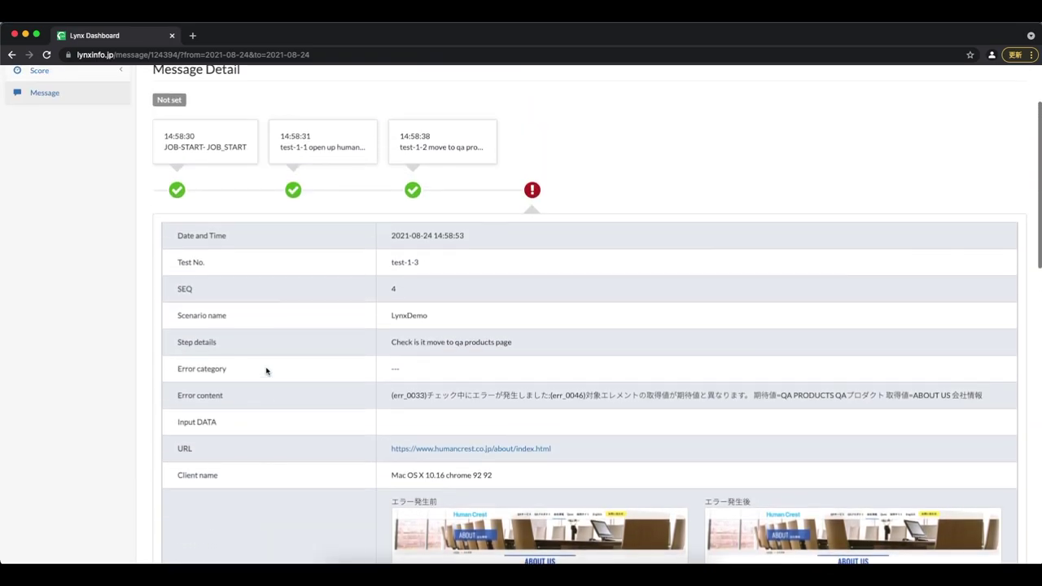
{"action": "scroll", "coordinate": [266, 370], "scroll_direction": "up", "scroll_amount": 3}
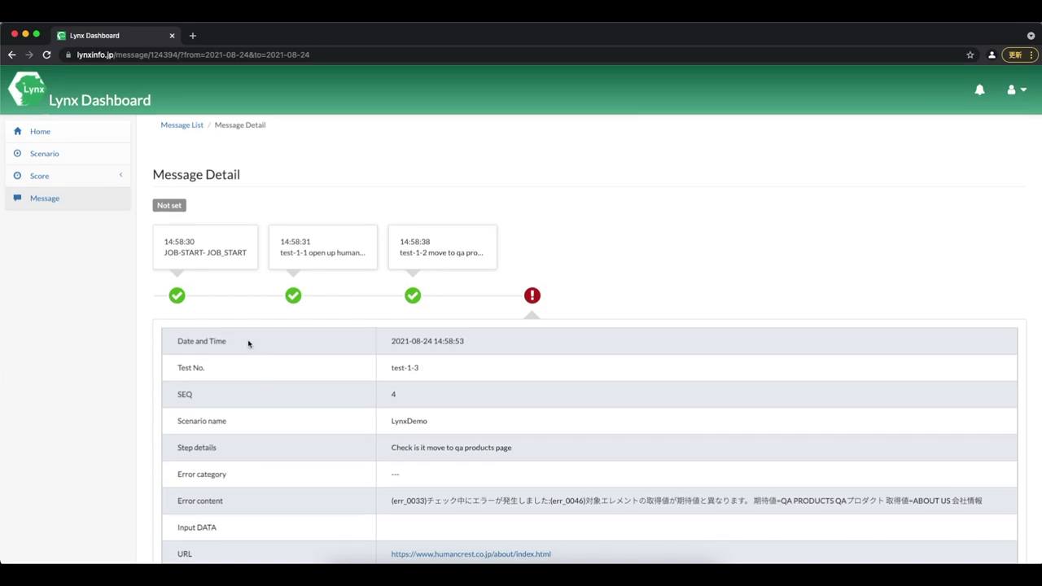
{"action": "left_click", "coordinate": [43, 132]}
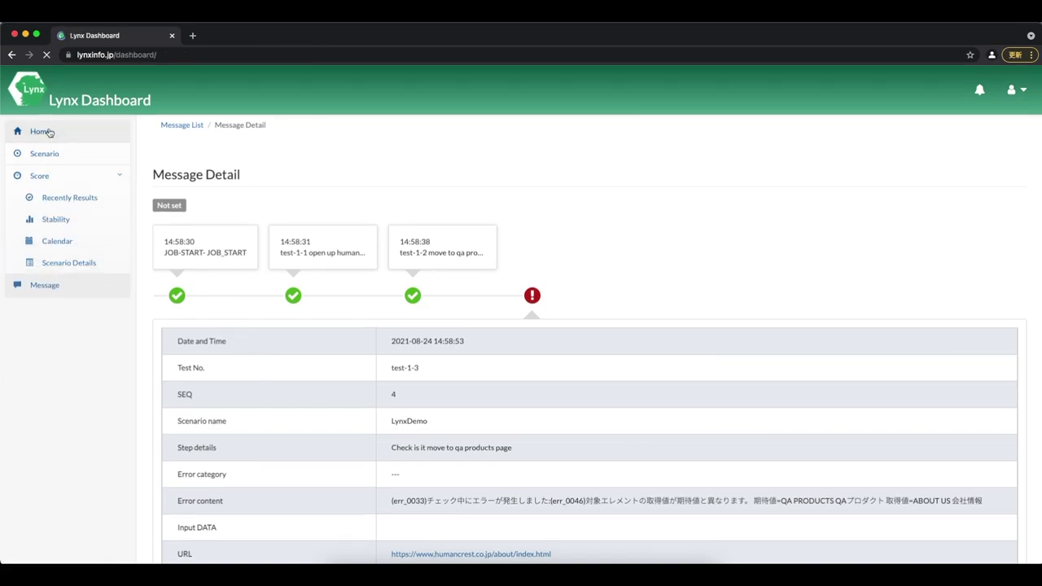